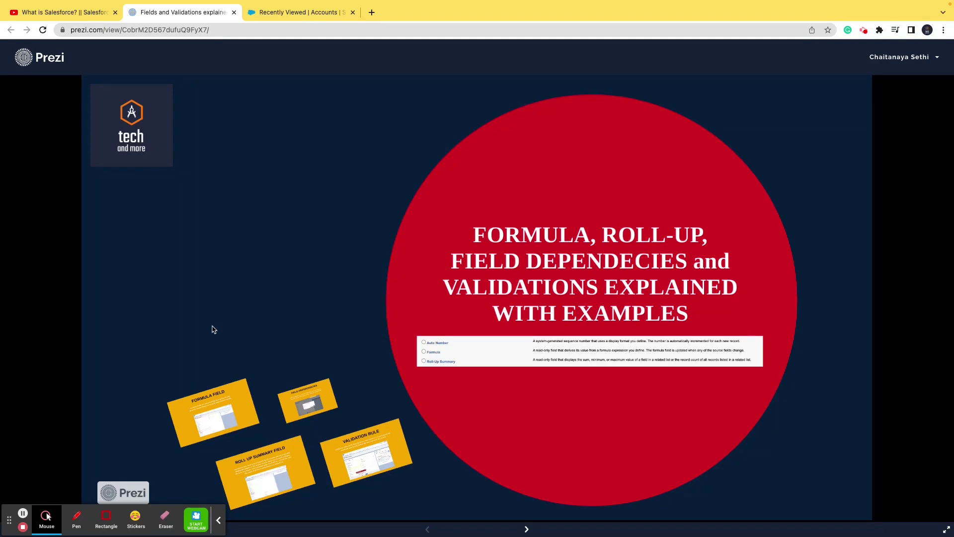
# After checking the video tab, zoom into the red title circle of the Fields and Validations Prezi.
pyautogui.click(81, 15)
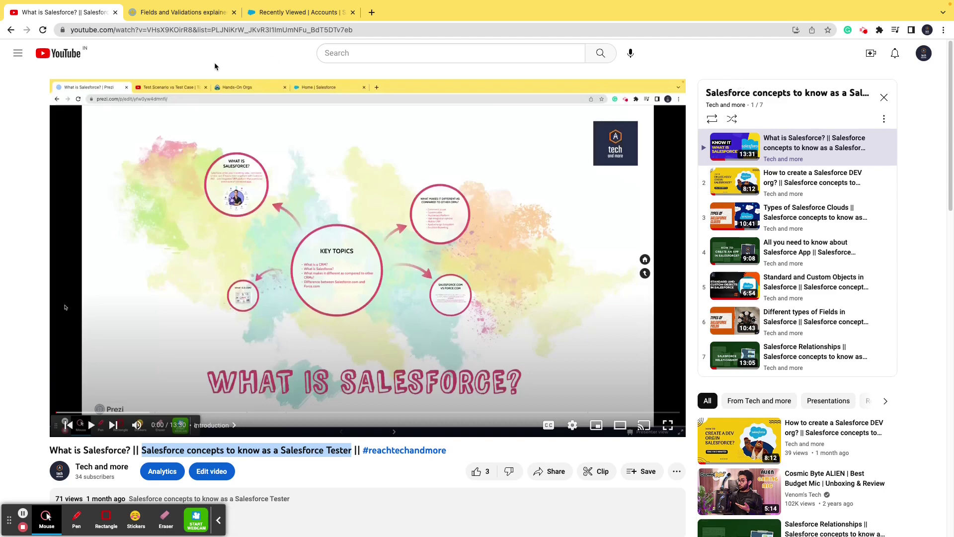
pyautogui.click(162, 18)
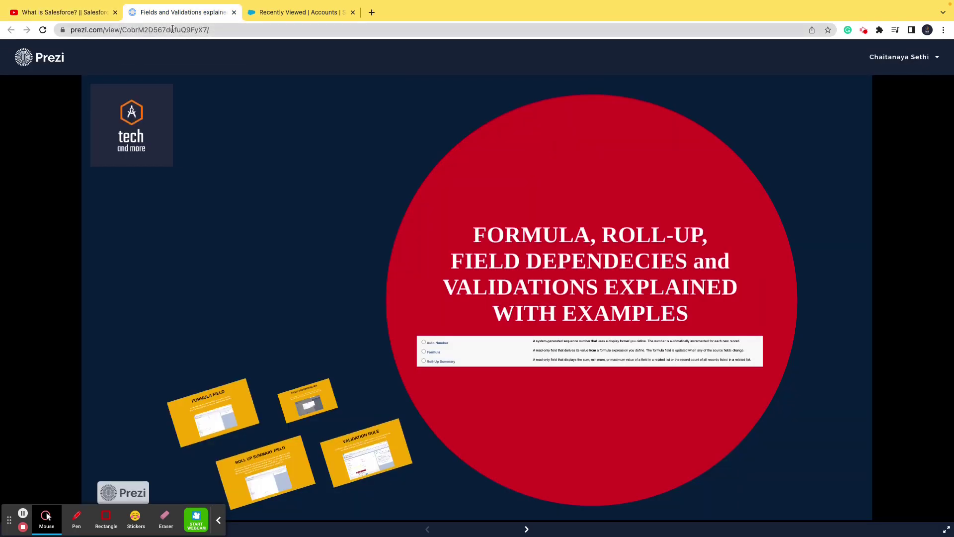
pyautogui.click(588, 247)
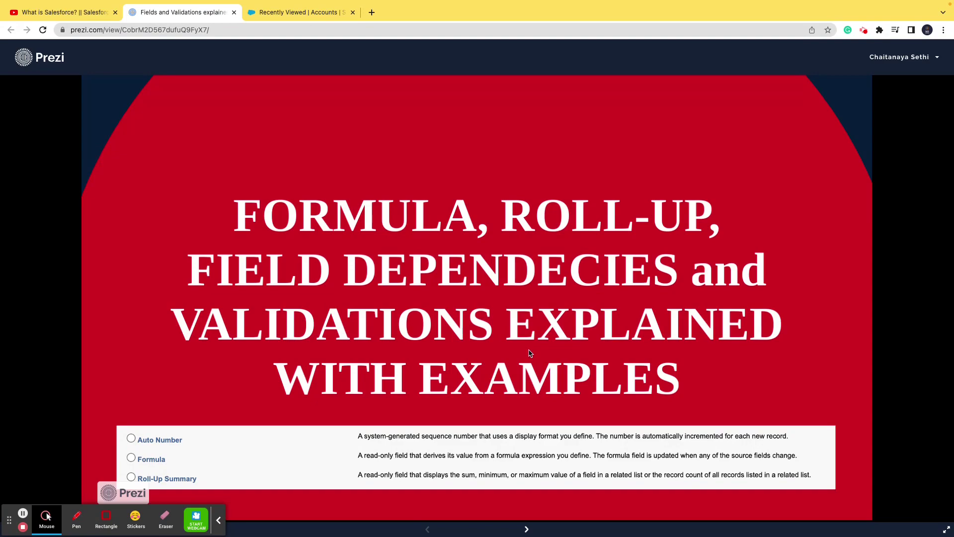
# Advance the Prezi to the Formula Field slide with its Total Revenue 950.00 example.
pyautogui.press('Right')
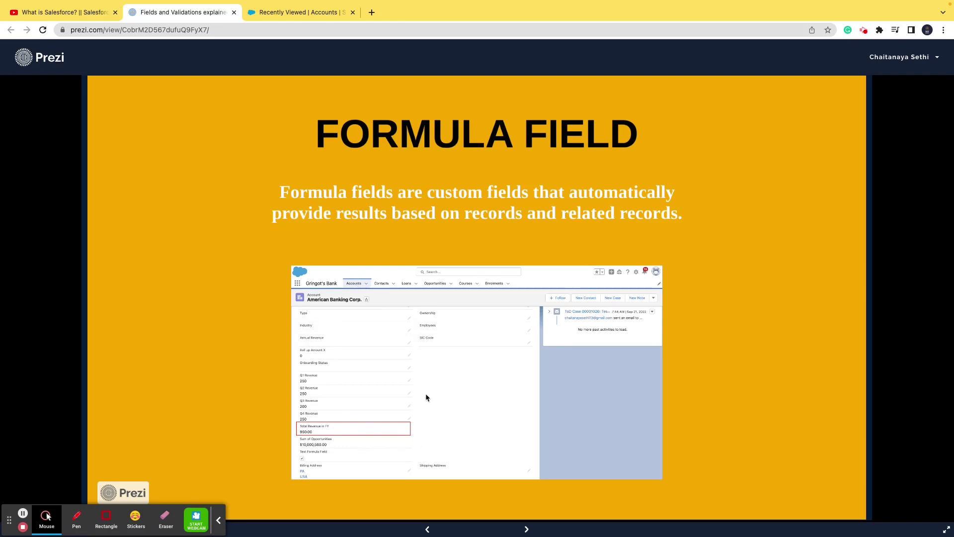
# Move between the video and Prezi tabs and end on the Salesforce Recently Viewed Accounts list.
pyautogui.click(298, 15)
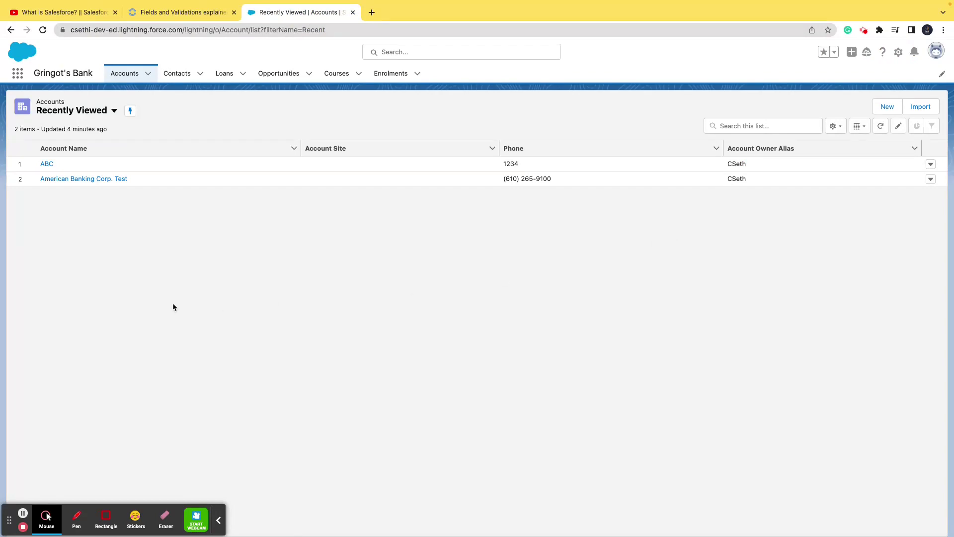
pyautogui.click(102, 11)
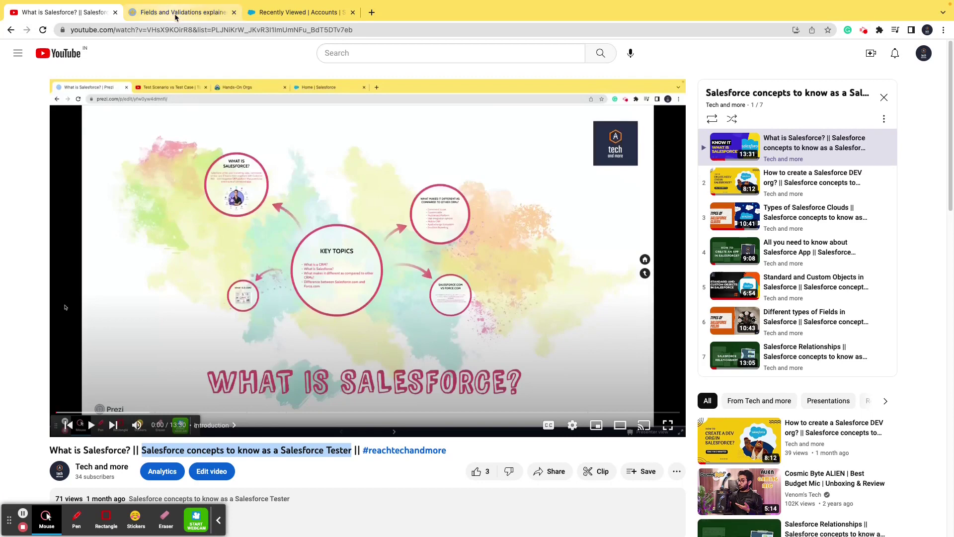
pyautogui.click(268, 16)
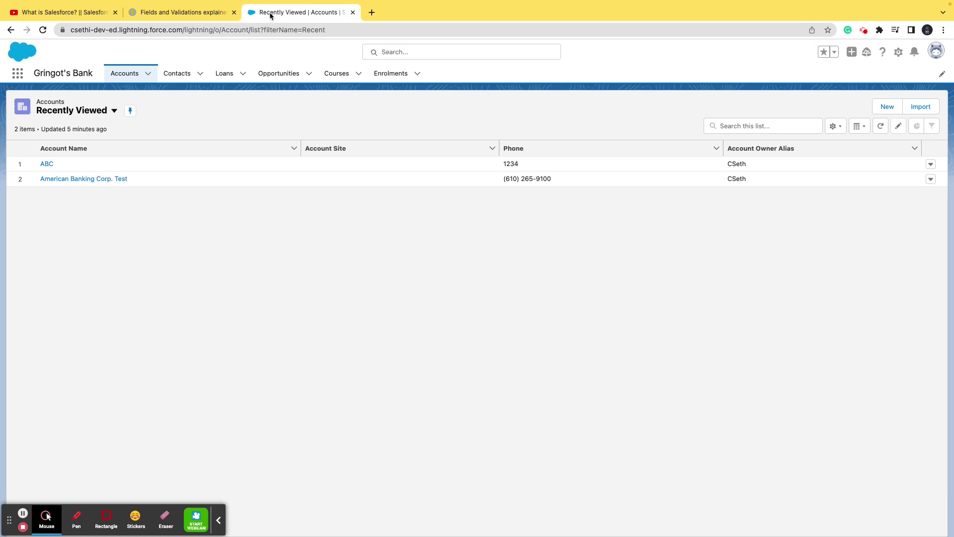
pyautogui.click(194, 14)
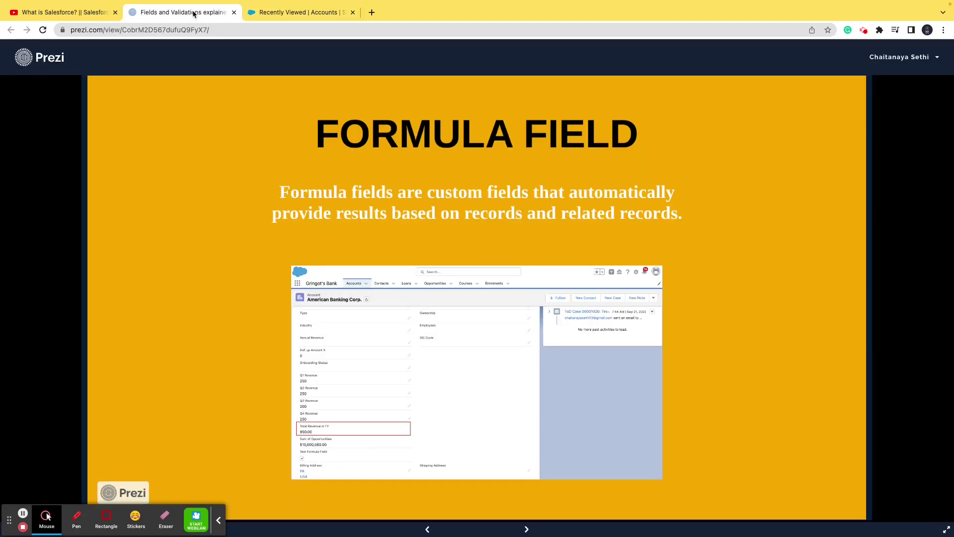
pyautogui.click(268, 15)
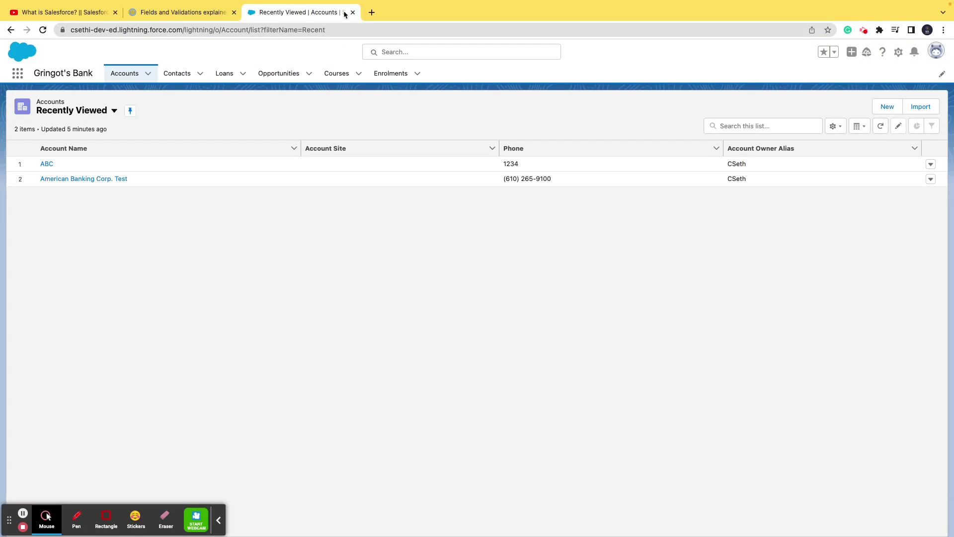
# Open the ABC account record and show its Details tab.
pyautogui.click(47, 167)
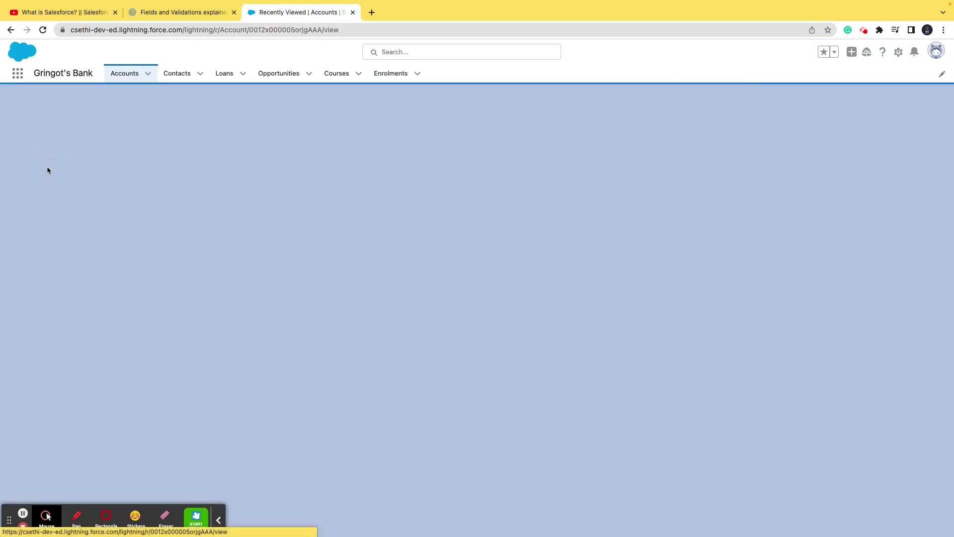
pyautogui.click(174, 13)
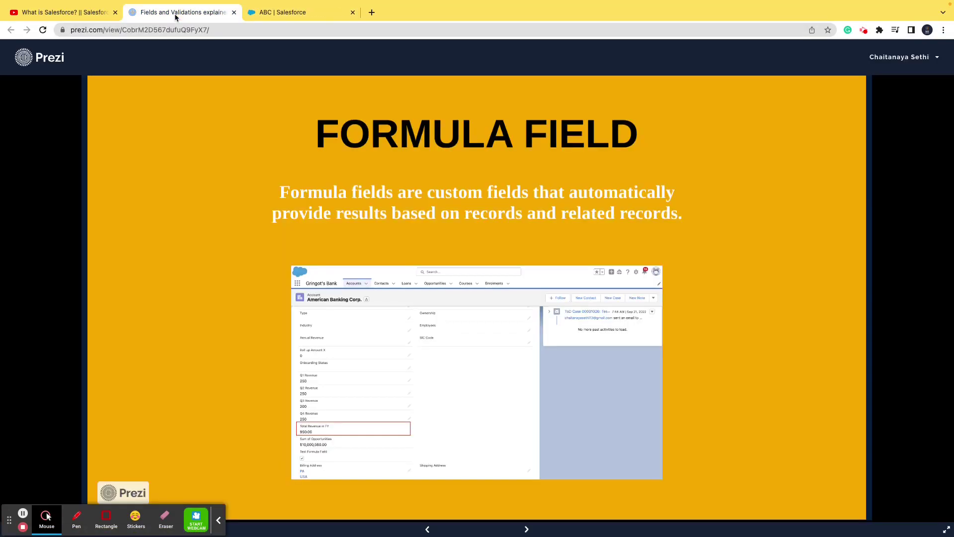
pyautogui.click(271, 14)
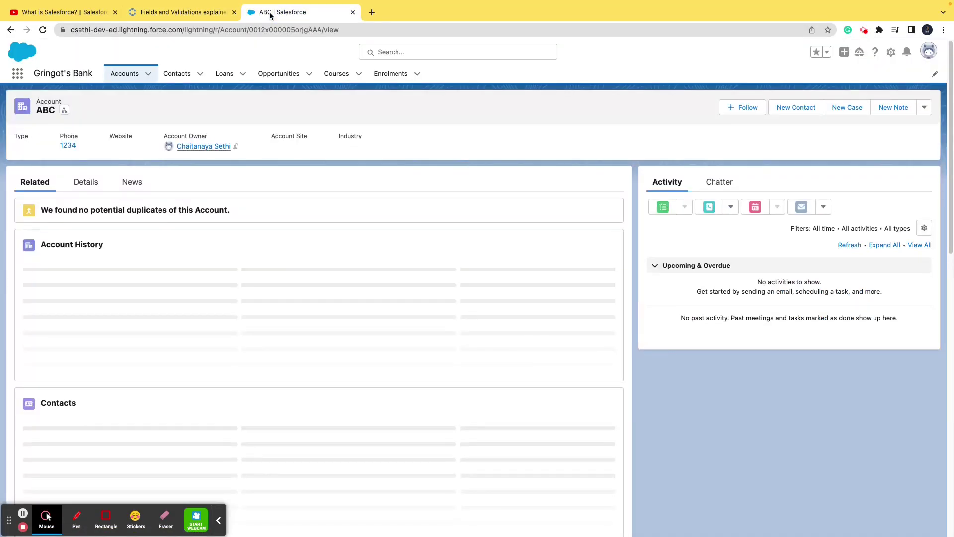
pyautogui.click(91, 191)
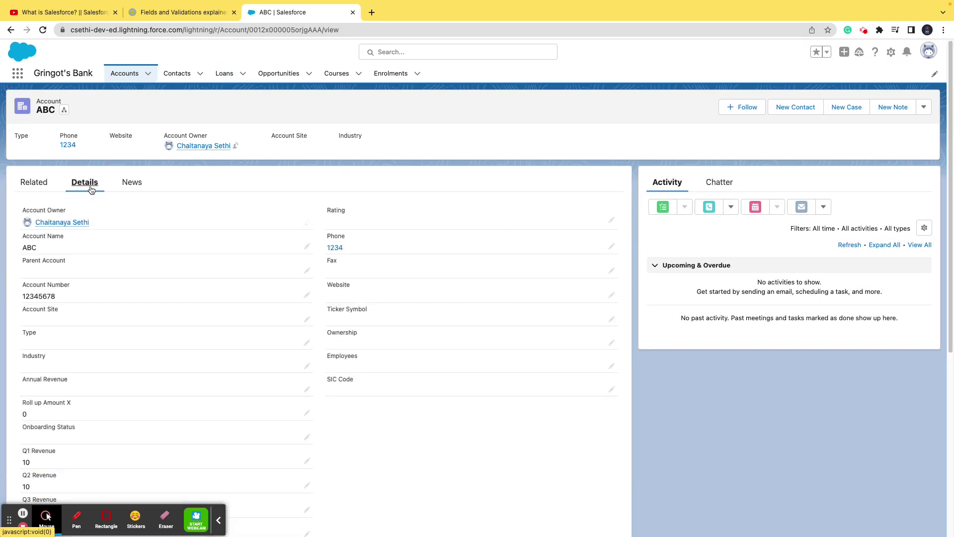
# Search the ABC record for 'Total' to locate Total Revenue in FY (60.00).
pyautogui.click(181, 13)
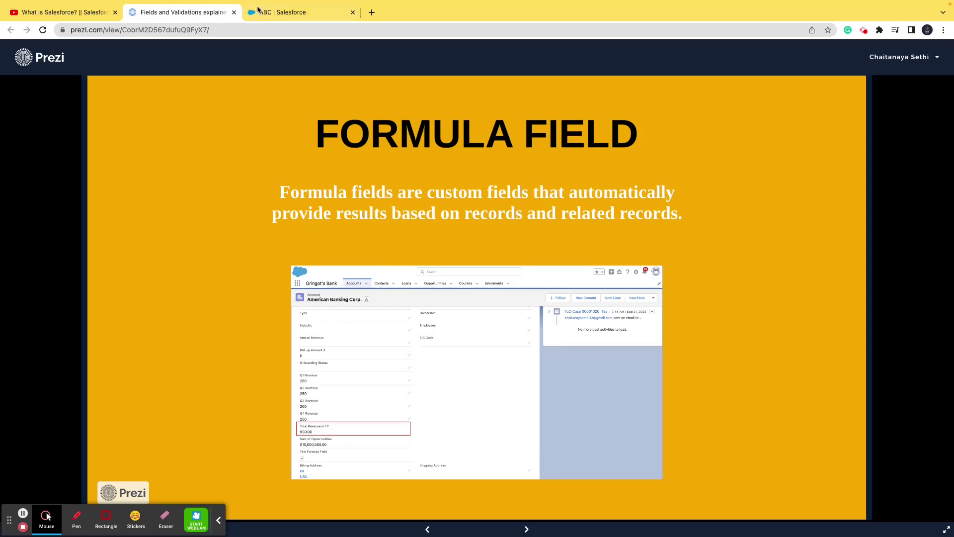
pyautogui.click(274, 15)
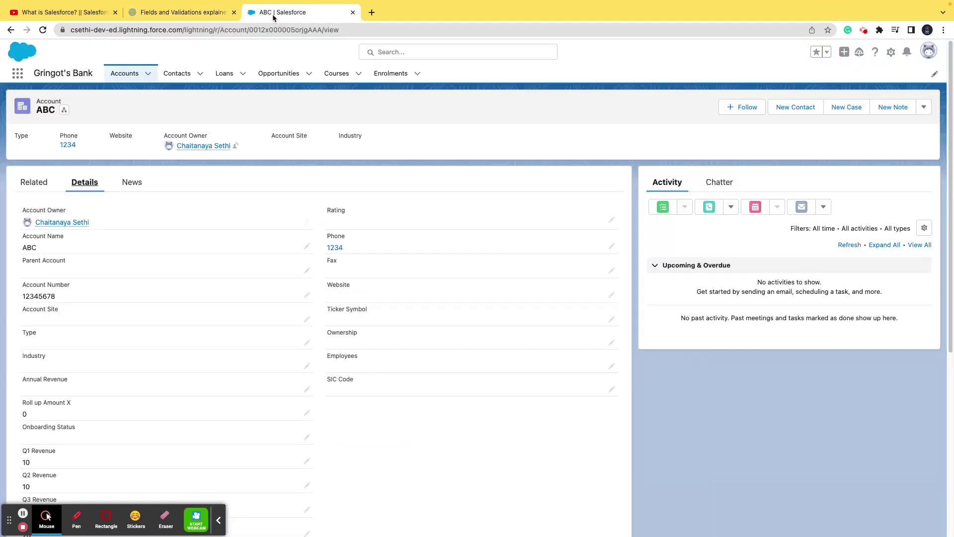
pyautogui.press('super+f')
pyautogui.write('Total')
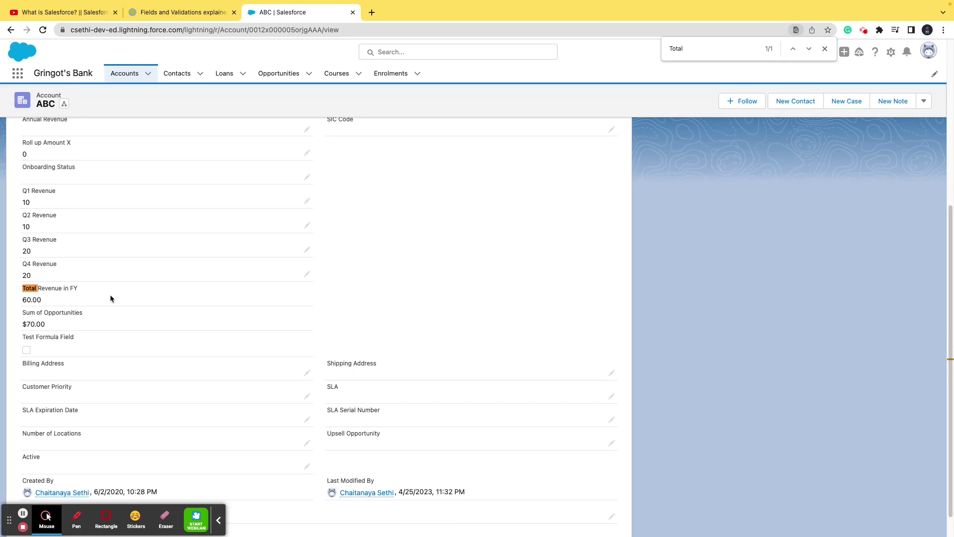
# Open Setup's Object Manager in a new tab, then go back to the ABC account details.
pyautogui.click(889, 54)
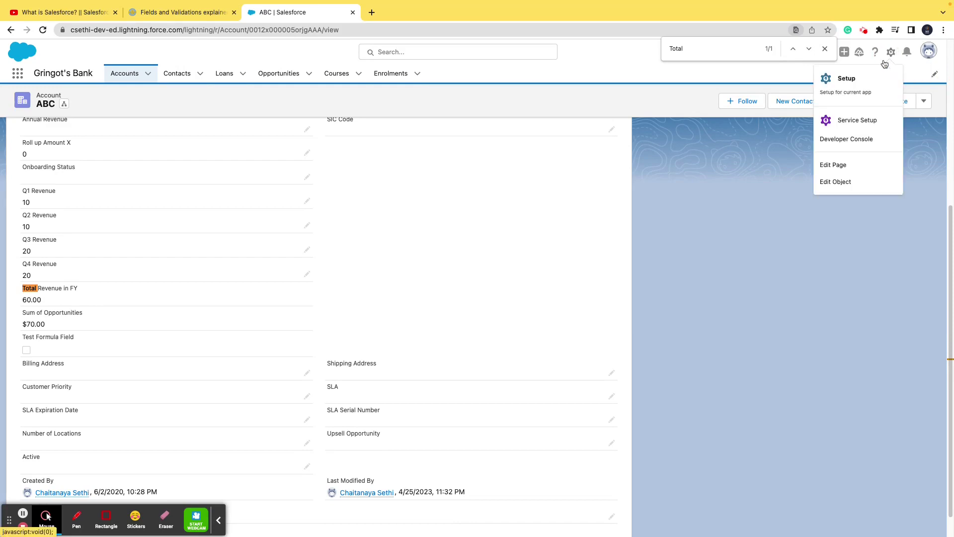
pyautogui.click(869, 82)
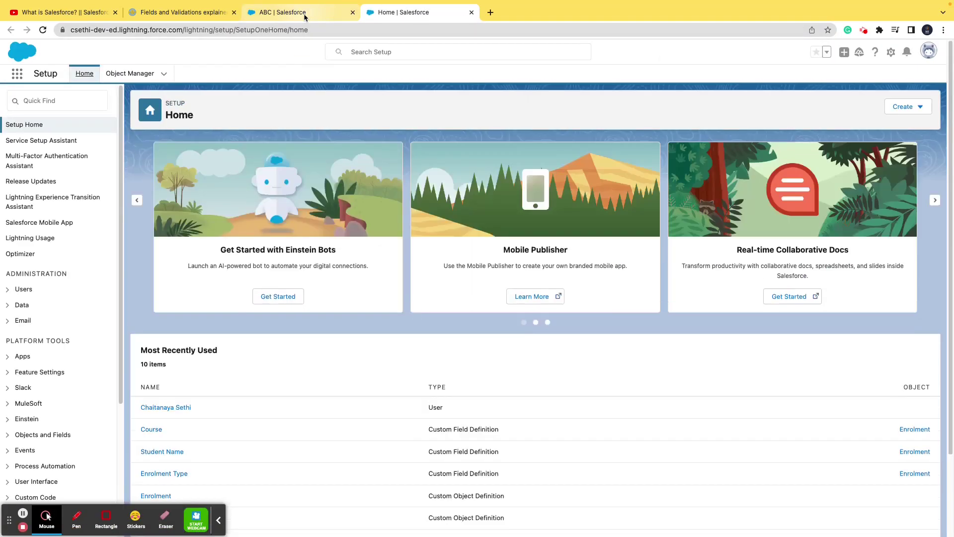
pyautogui.click(303, 12)
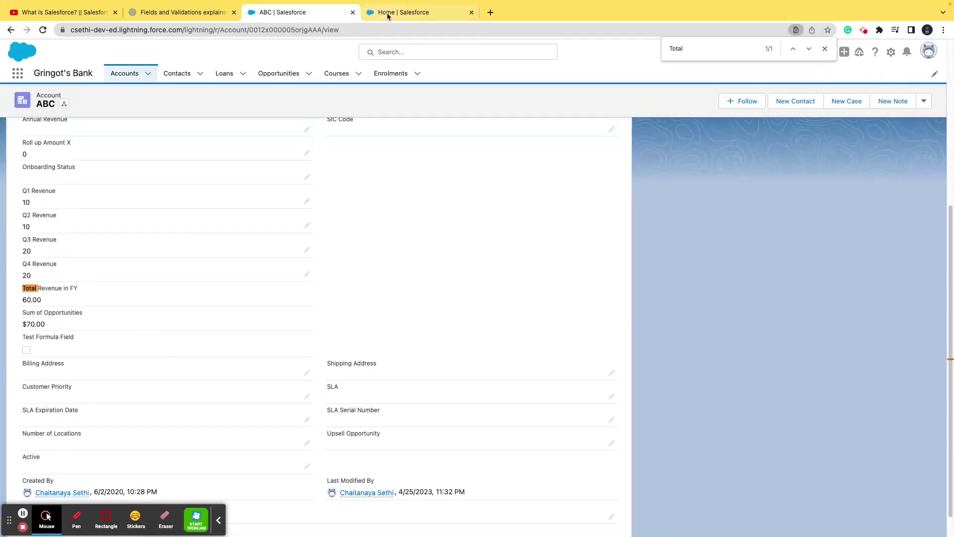
pyautogui.click(388, 15)
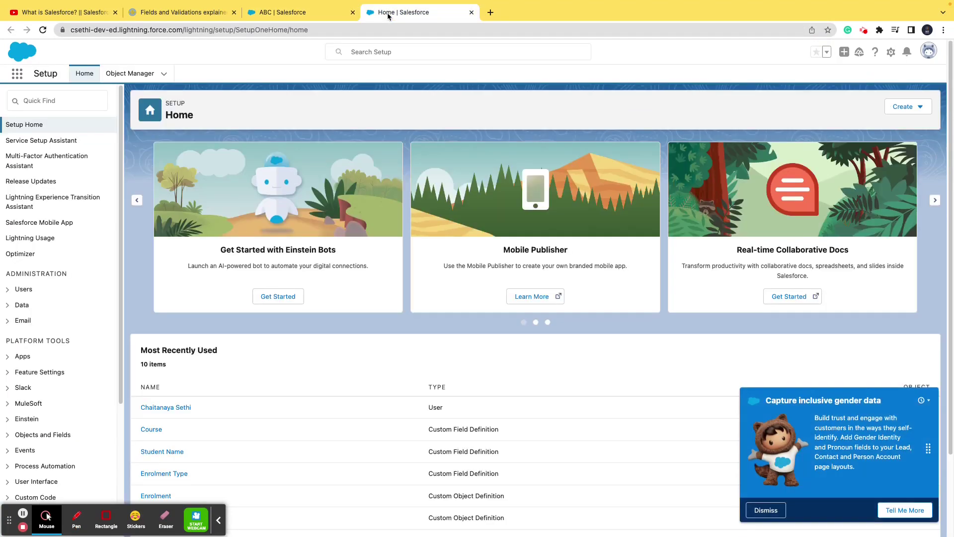
pyautogui.click(139, 75)
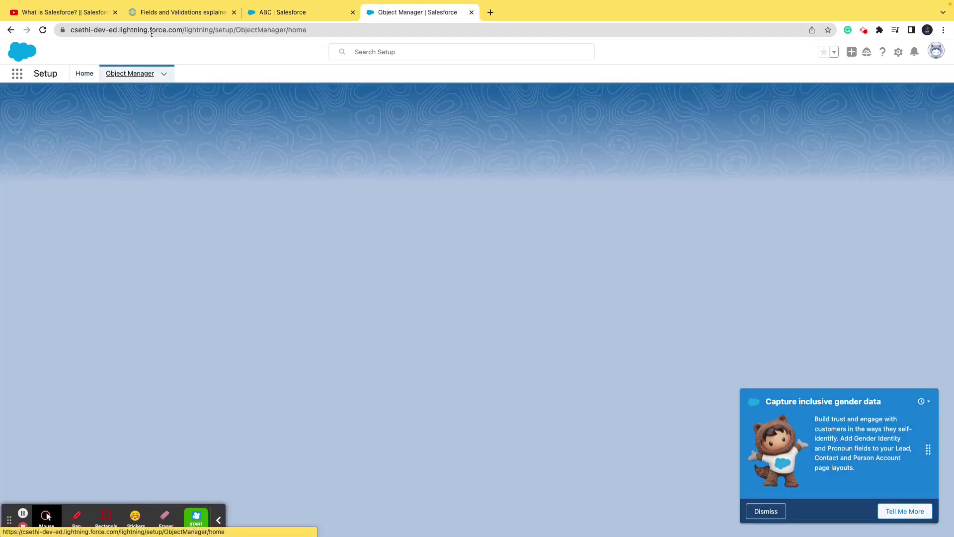
pyautogui.click(307, 12)
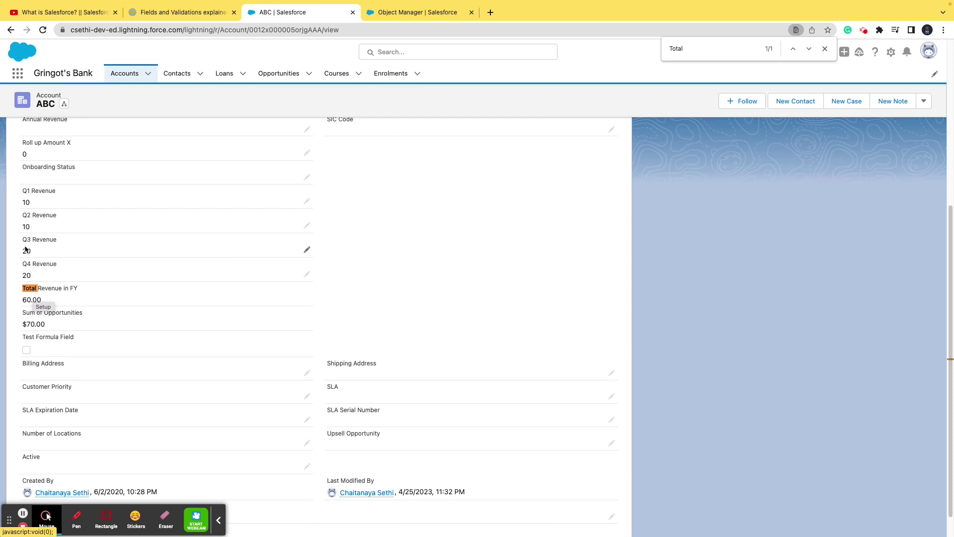
pyautogui.scroll(5, 22, 243)
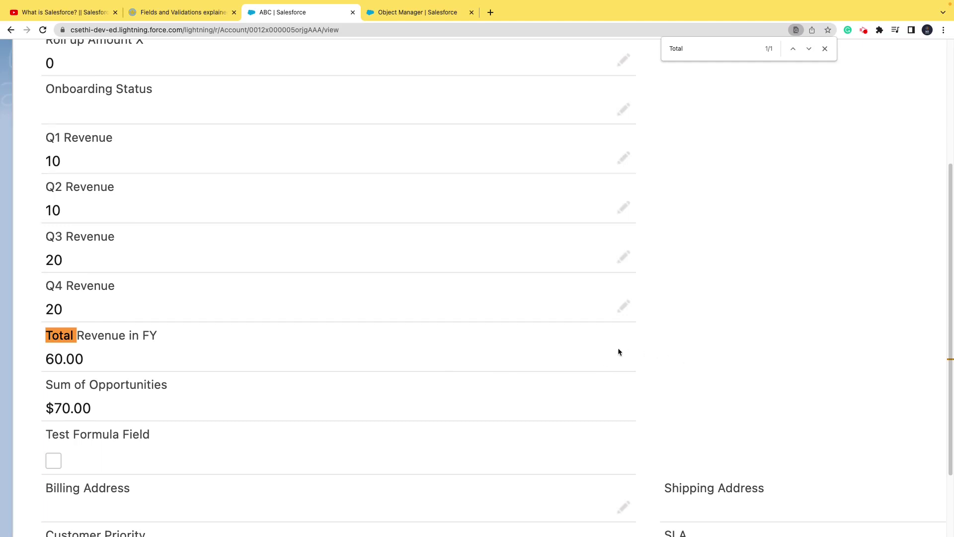
# Change the ABC account's Q1 Revenue from 10 to 40 and save the record.
pyautogui.doubleClick(150, 155)
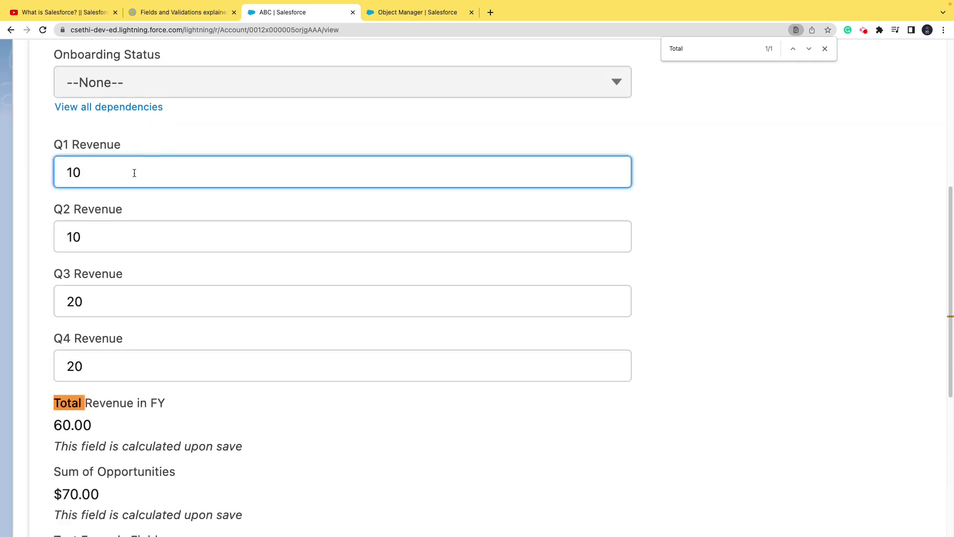
pyautogui.press('BackSpace')
pyautogui.press('BackSpace')
pyautogui.write('40')
pyautogui.scroll(-10, 438, 378)
pyautogui.scroll(-2, 452, 377)
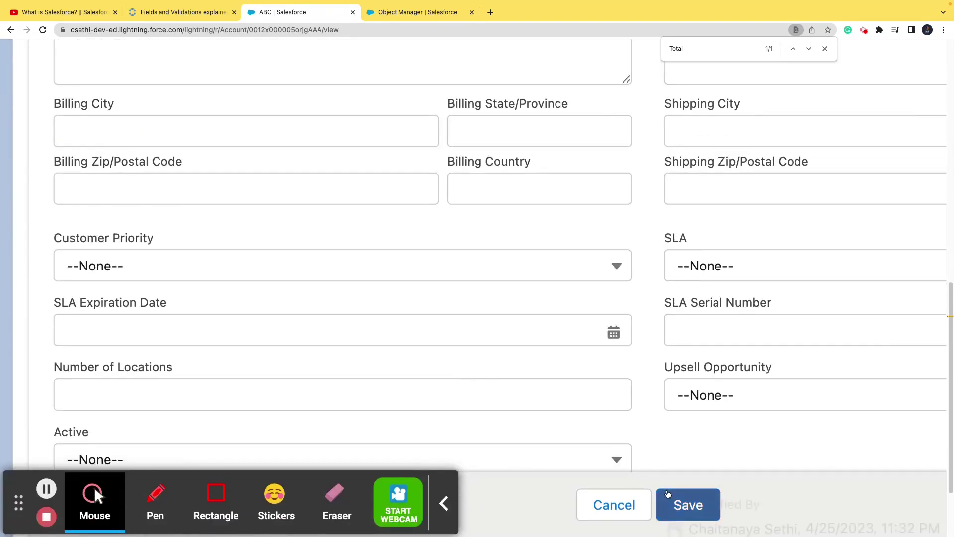
pyautogui.click(688, 505)
pyautogui.scroll(-2, 280, 308)
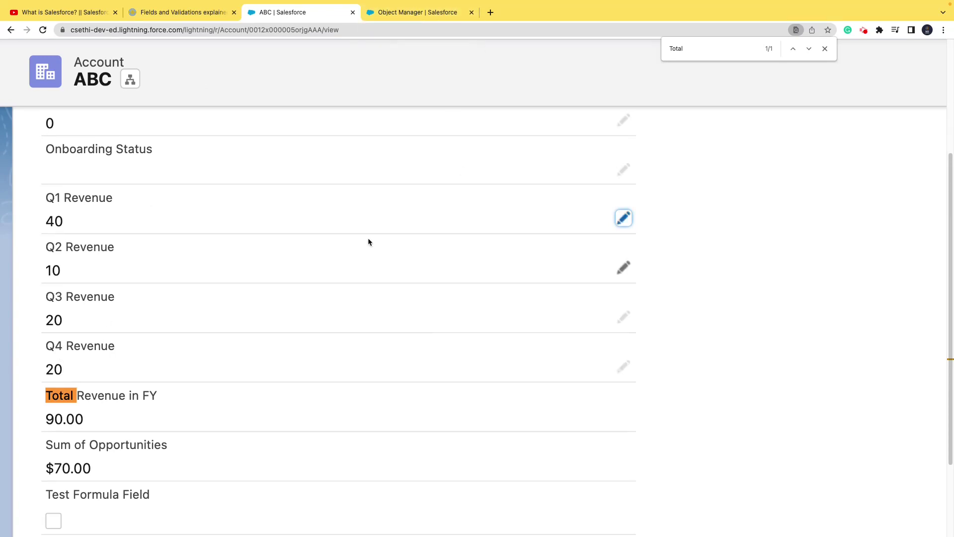
pyautogui.press('super+0')
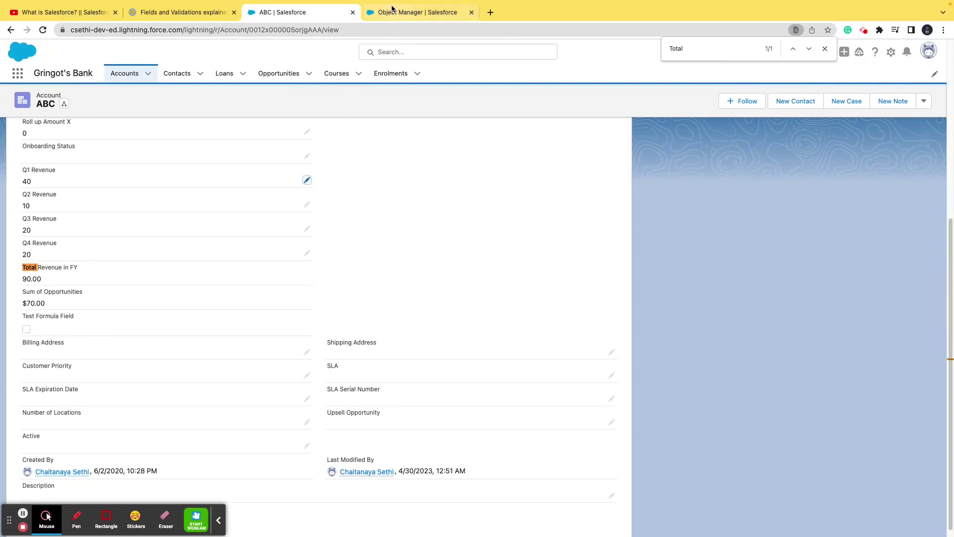
# Filter the Account object's Fields & Relationships by 'total' and open Total Revenue in FY.
pyautogui.click(392, 11)
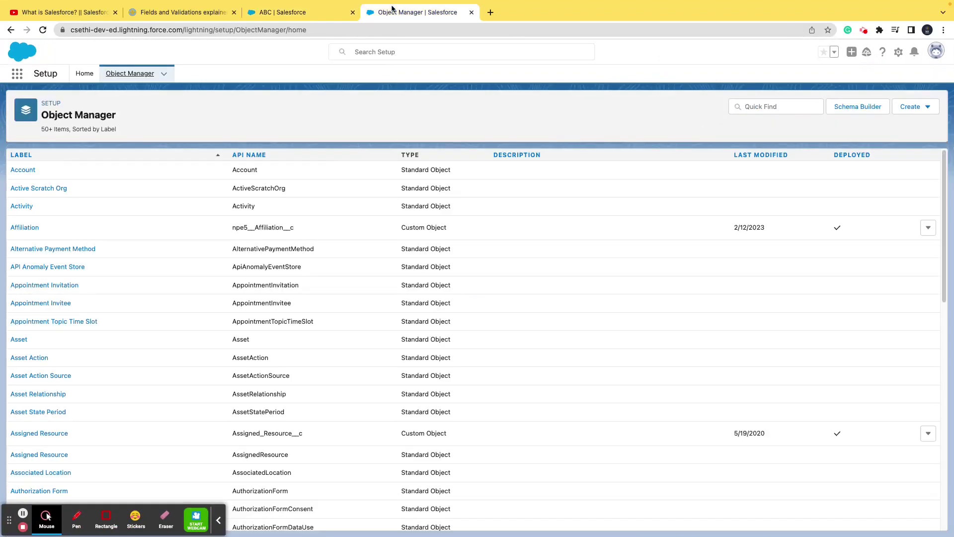
pyautogui.click(32, 172)
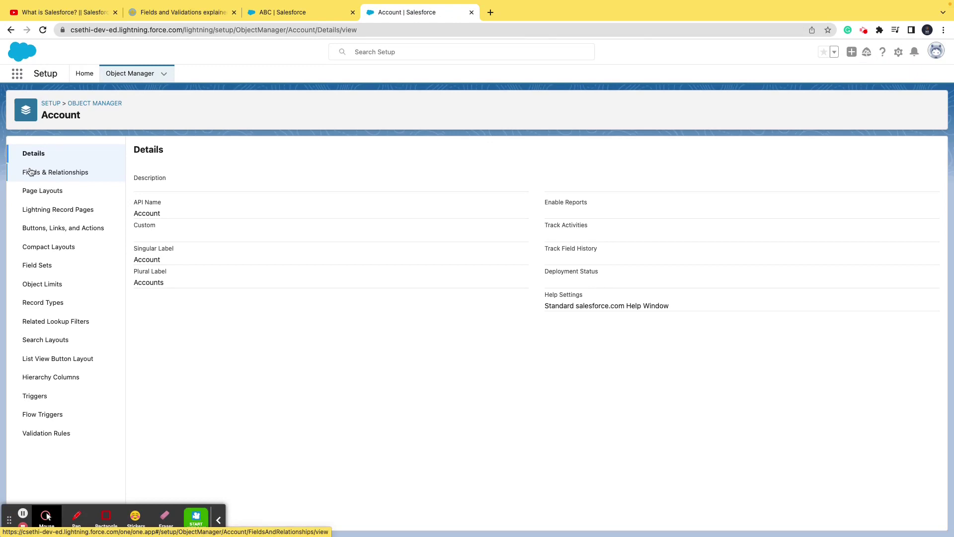
pyautogui.click(33, 171)
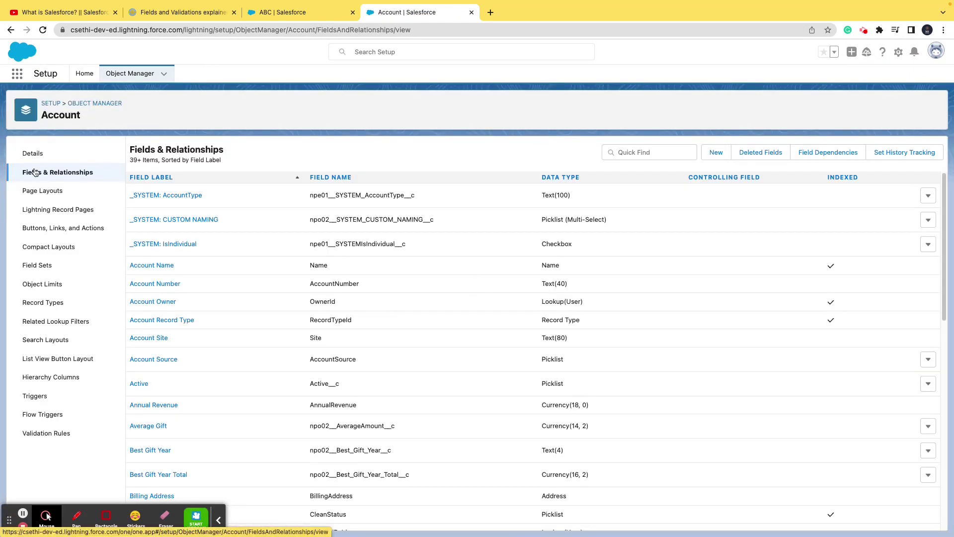
pyautogui.click(632, 149)
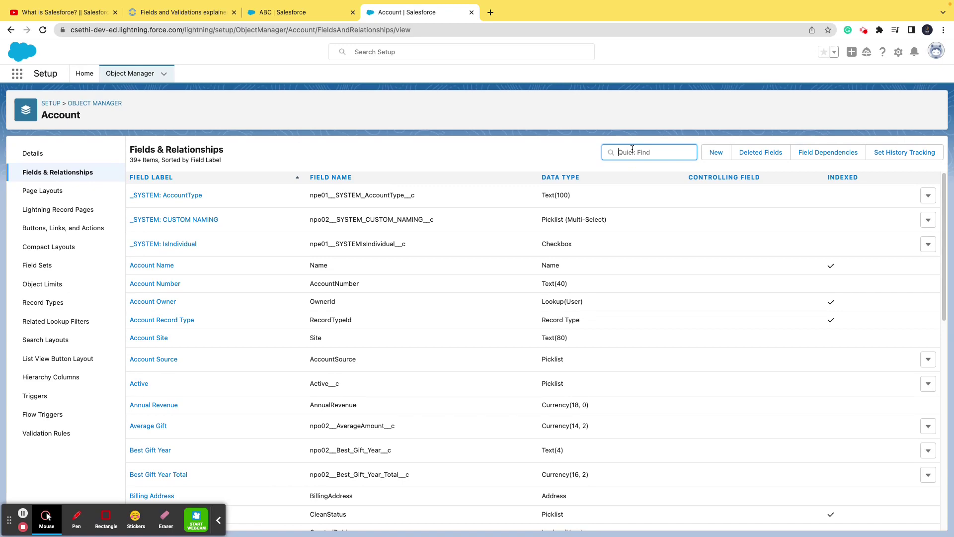
pyautogui.write('total')
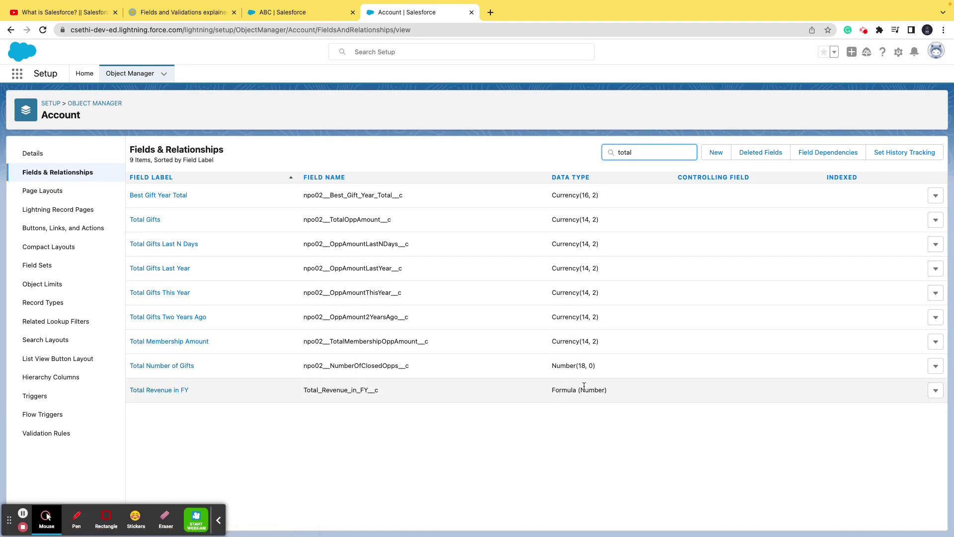
pyautogui.moveTo(552, 391); pyautogui.dragTo(607, 391)
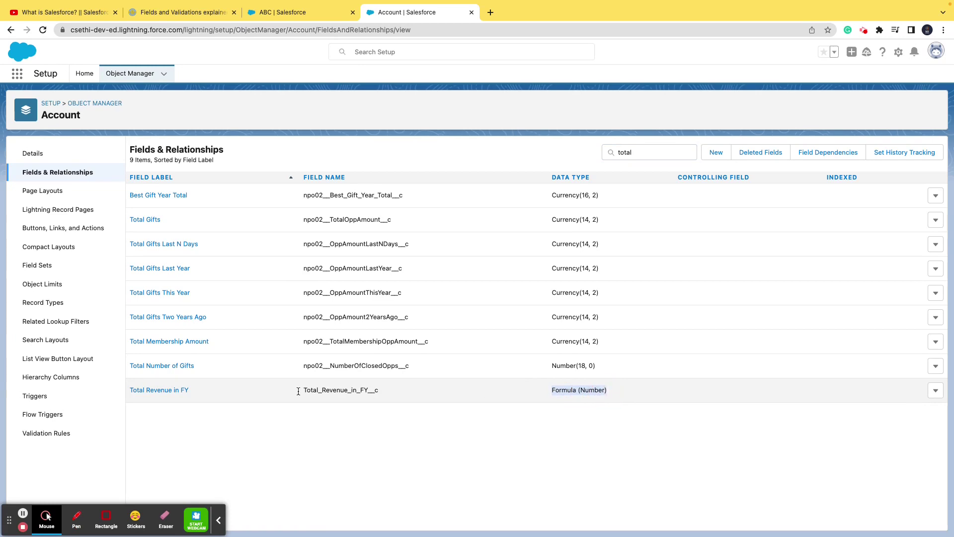
pyautogui.click(165, 390)
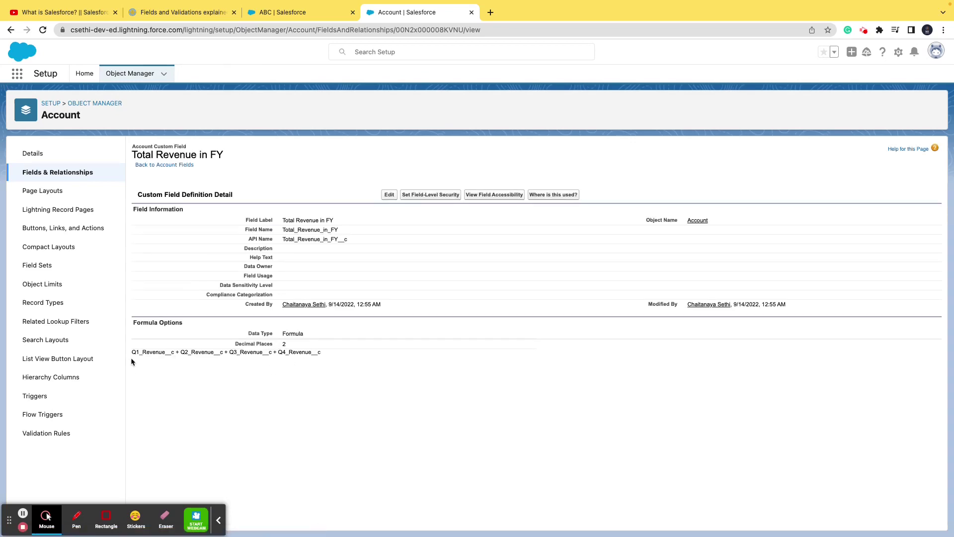
pyautogui.scroll(5, 128, 355)
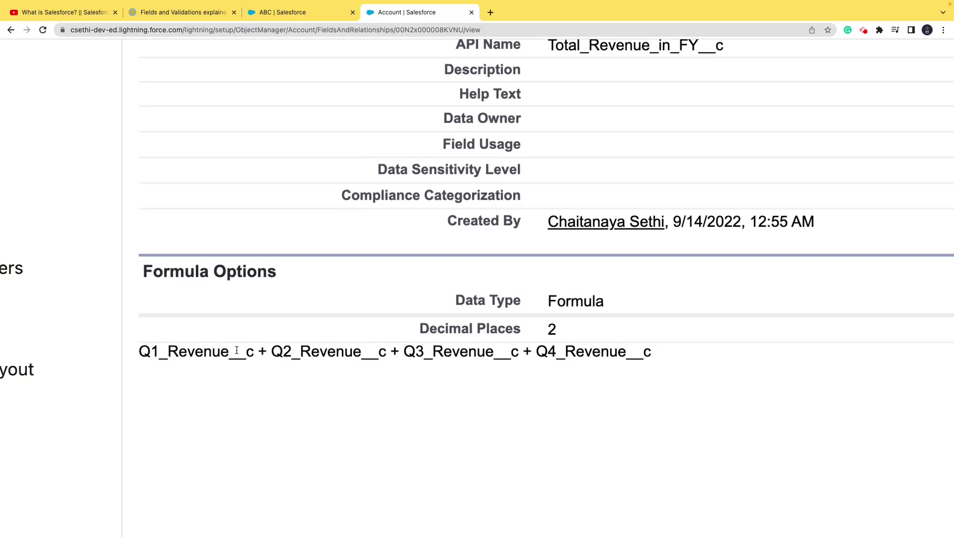
pyautogui.click(271, 5)
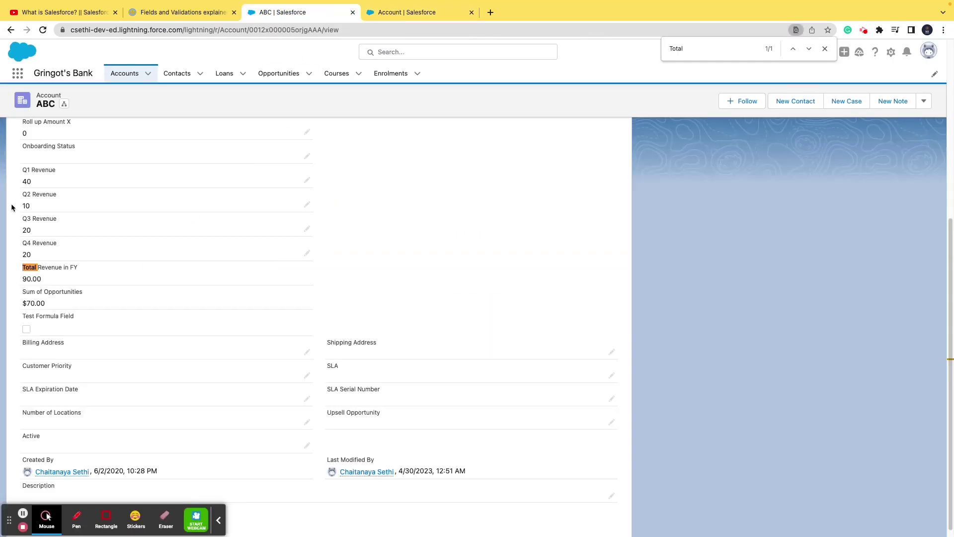
pyautogui.scroll(5, 11, 208)
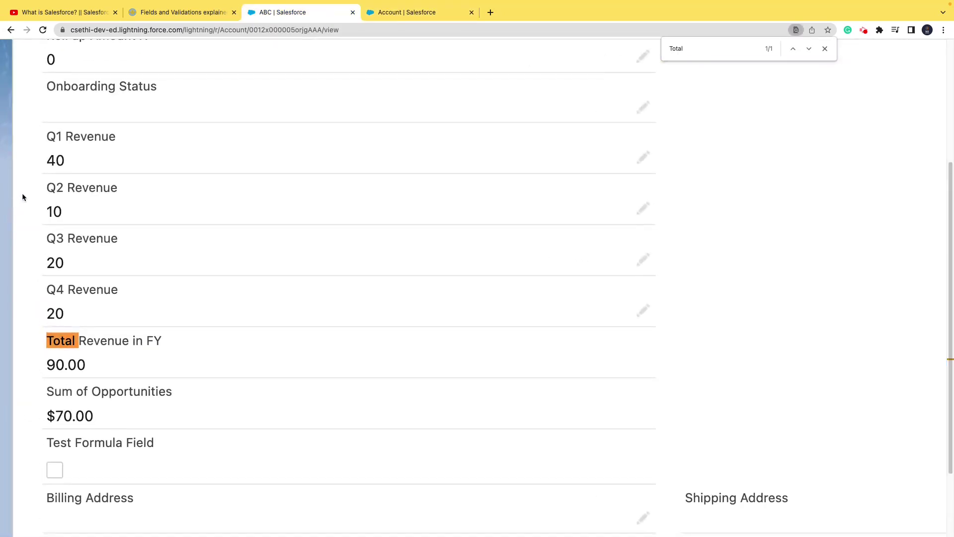
pyautogui.click(397, 12)
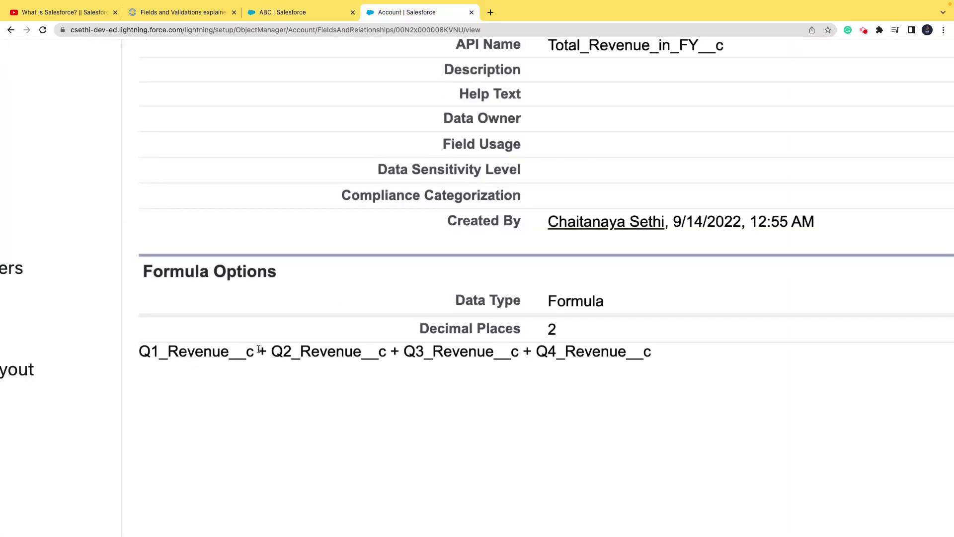
pyautogui.scroll(1, 375, 131)
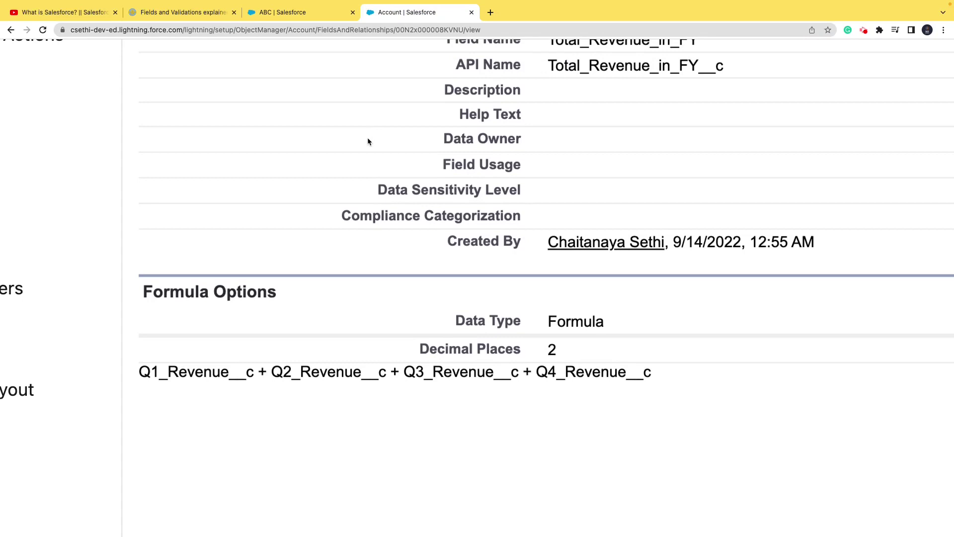
pyautogui.click(306, 19)
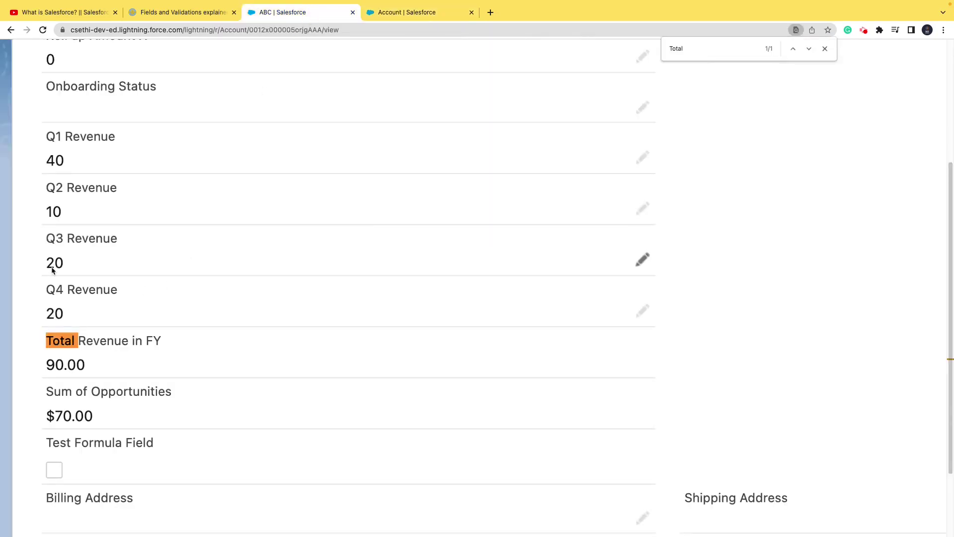
pyautogui.click(395, 16)
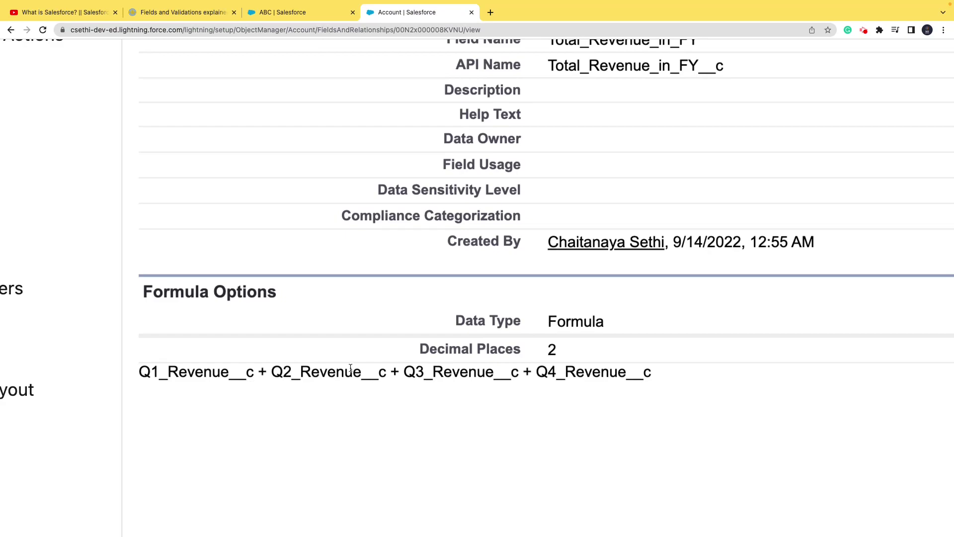
pyautogui.scroll(-5, 378, 385)
pyautogui.scroll(-5, 377, 387)
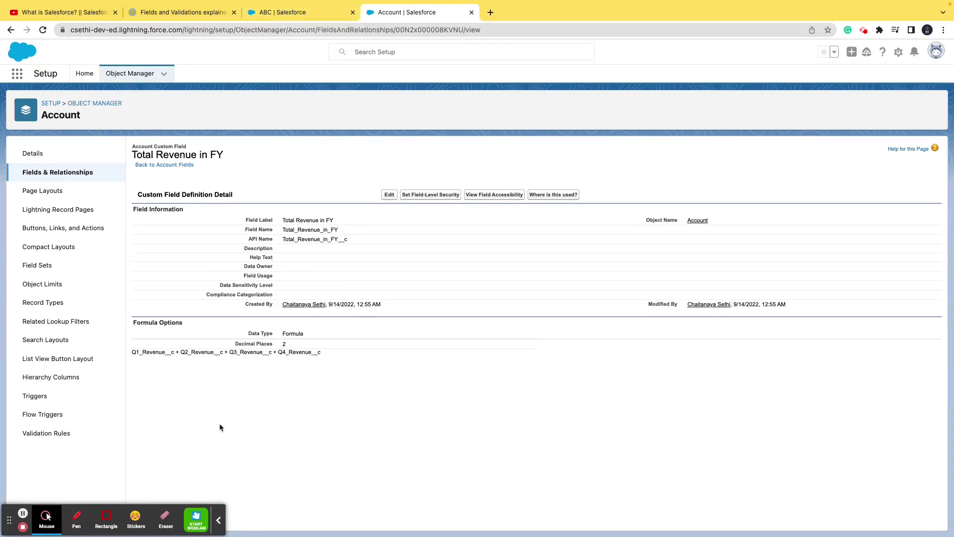
# Return to the ABC record, clear the find match, and review revenues 40, 10, 20, 20 totalling 90.00.
pyautogui.click(281, 10)
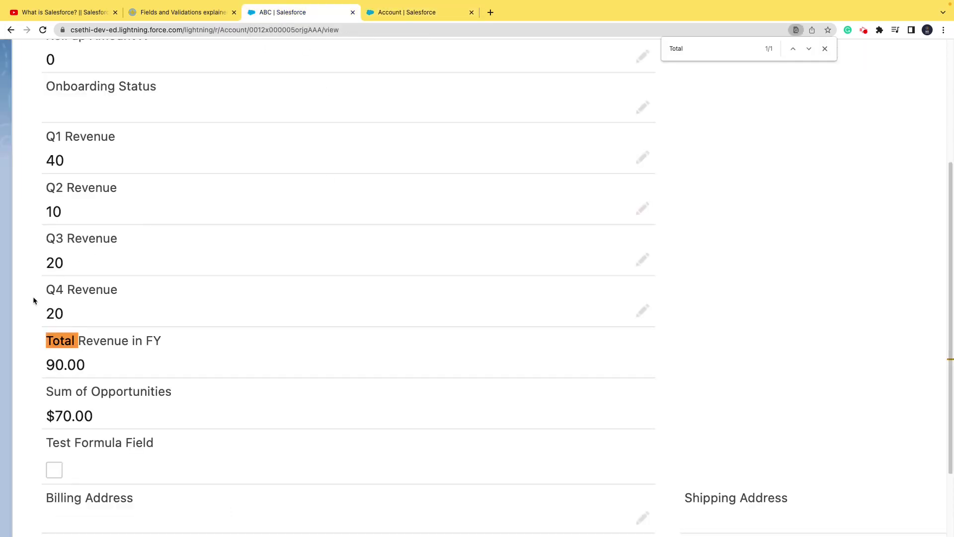
pyautogui.click(825, 48)
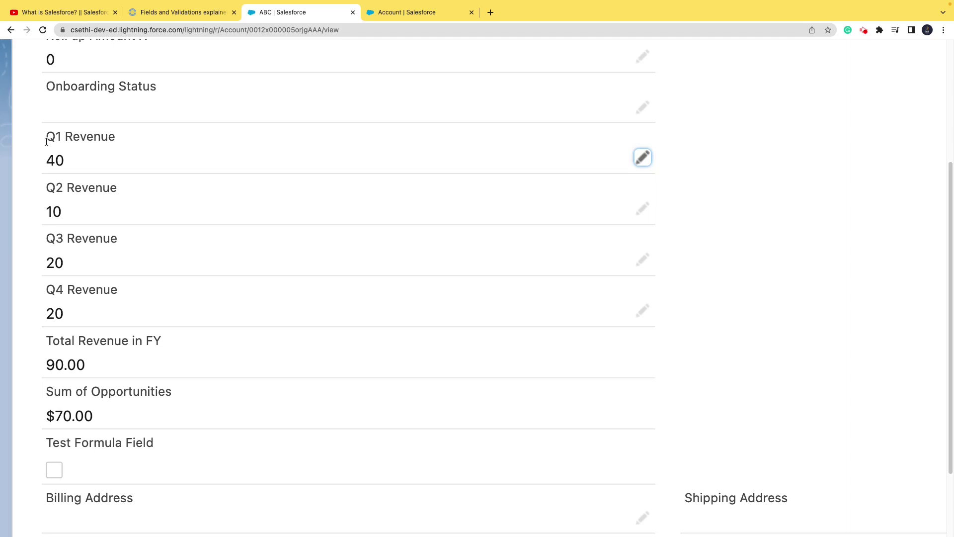
pyautogui.scroll(-5, 46, 142)
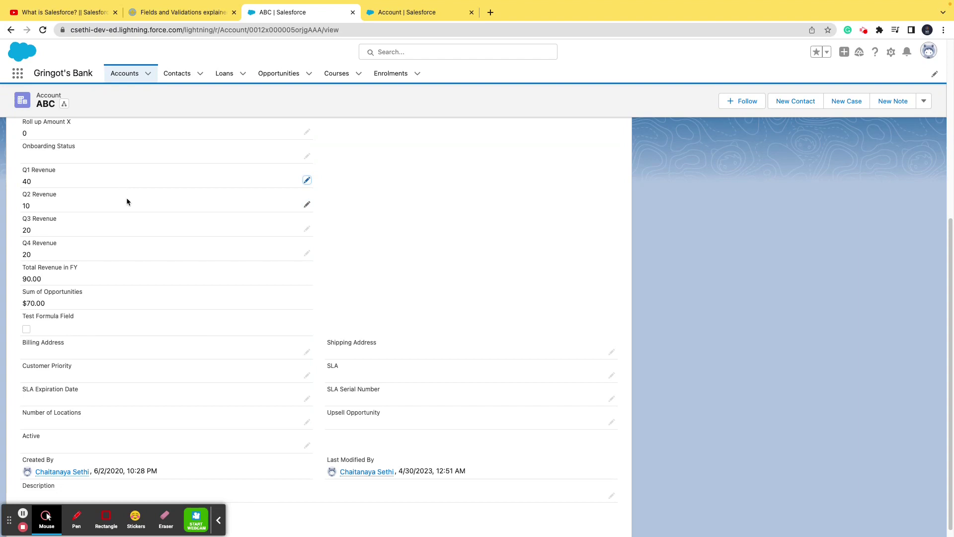
# Advance the Prezi to the Roll Up Summary Field slide and zoom into its example account.
pyautogui.click(196, 12)
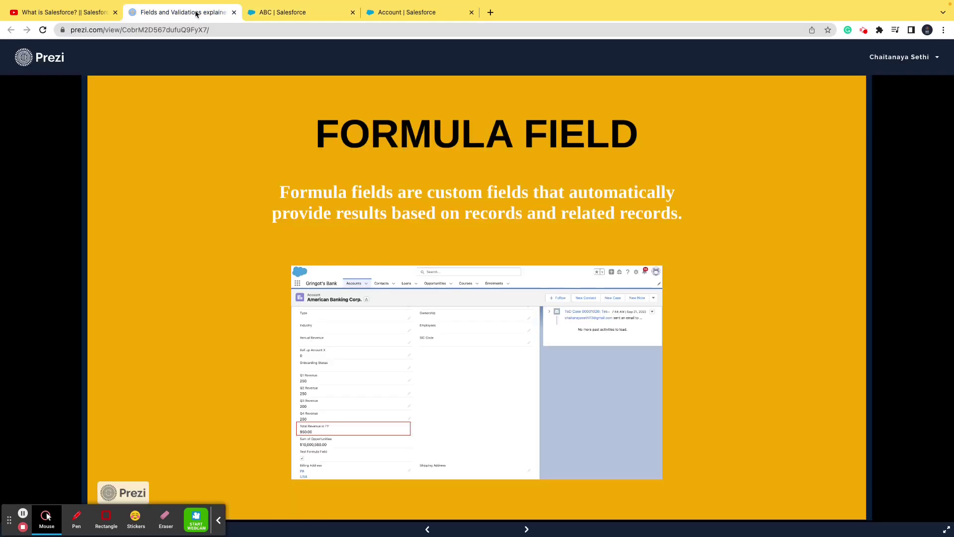
pyautogui.press('Right')
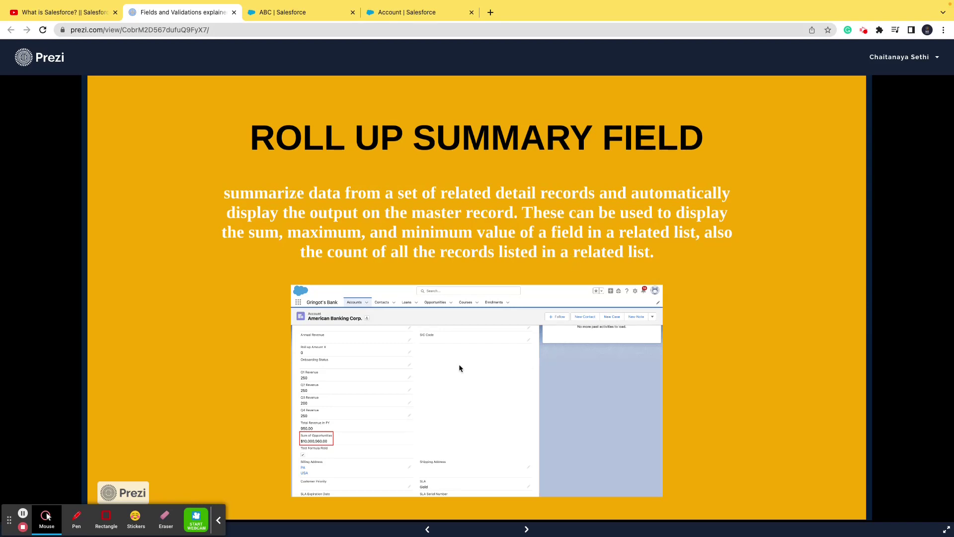
pyautogui.click(407, 370)
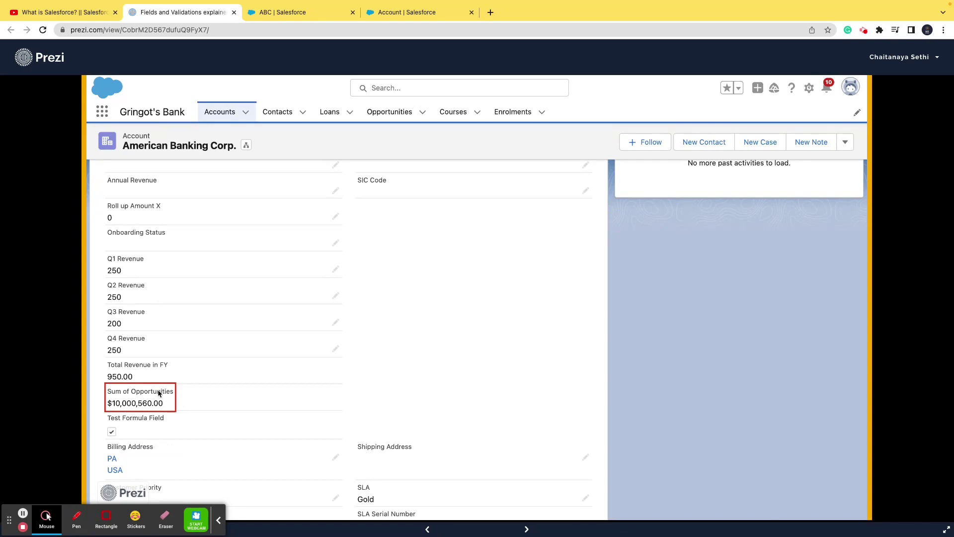
pyautogui.click(314, 14)
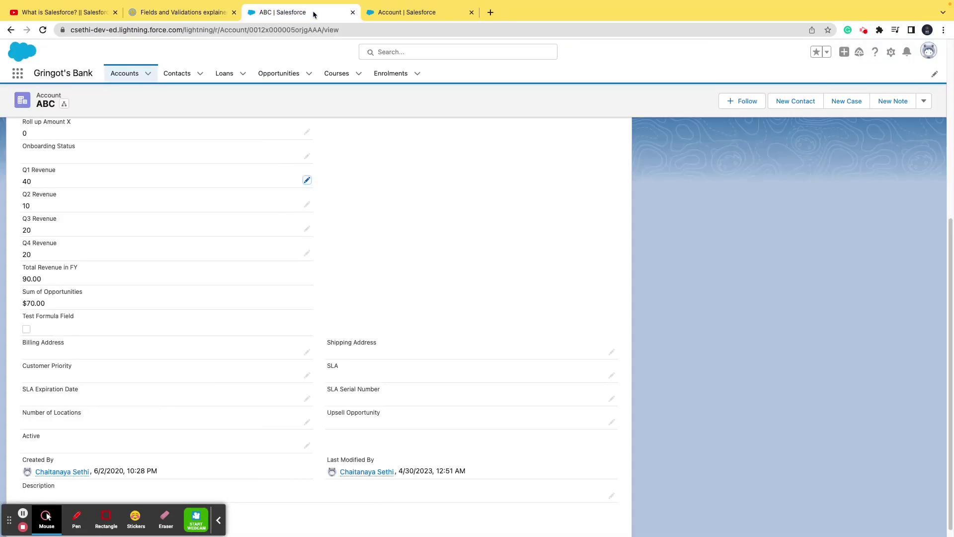
# Find the 'Sum of Opportunities' field ($70.00) on the ABC record and enlarge the page.
pyautogui.scroll(6, 50, 292)
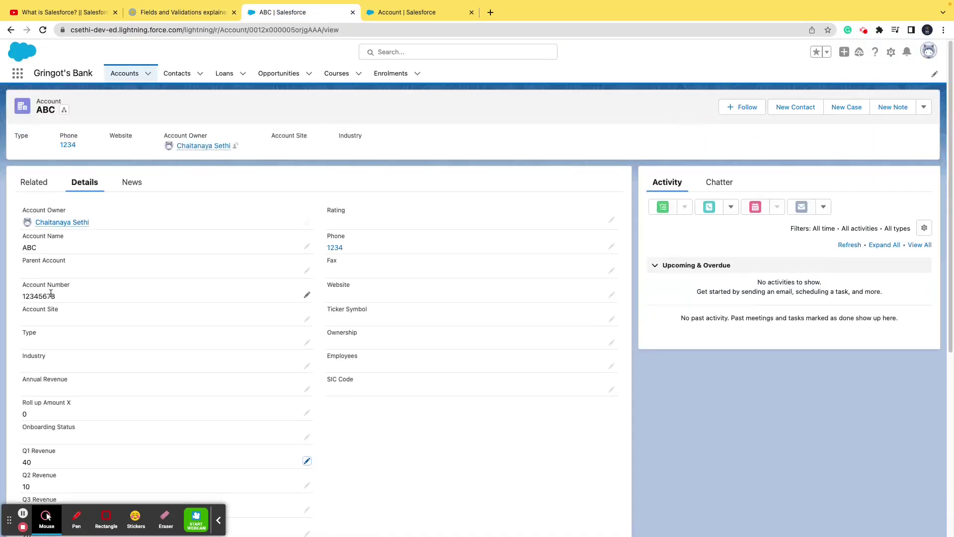
pyautogui.scroll(-5, 51, 293)
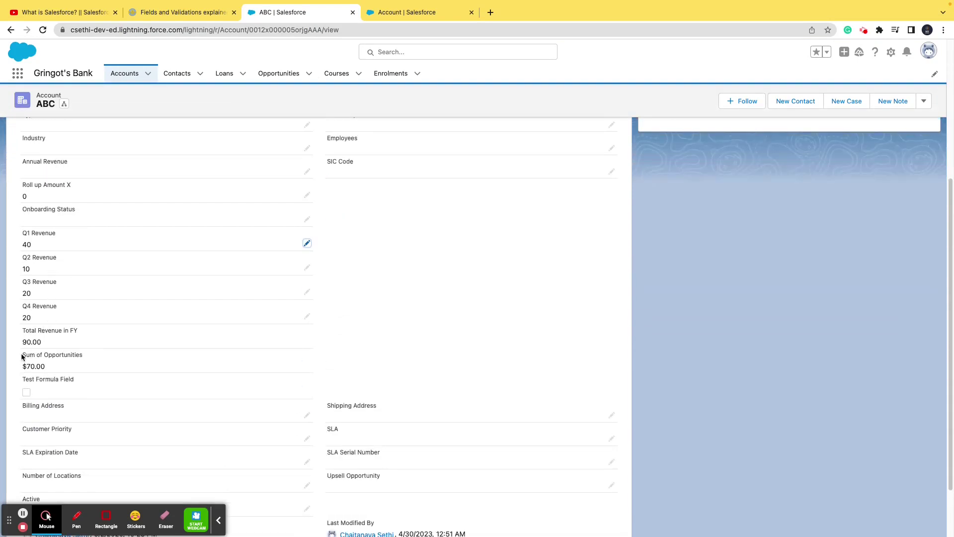
pyautogui.click(23, 354)
pyautogui.moveTo(23, 354); pyautogui.dragTo(30, 354)
pyautogui.moveTo(62, 353); pyautogui.dragTo(82, 356)
pyautogui.press('super+f')
pyautogui.press('super+equal')
pyautogui.press('super+equal')
pyautogui.press('super+equal')
pyautogui.press('super+equal')
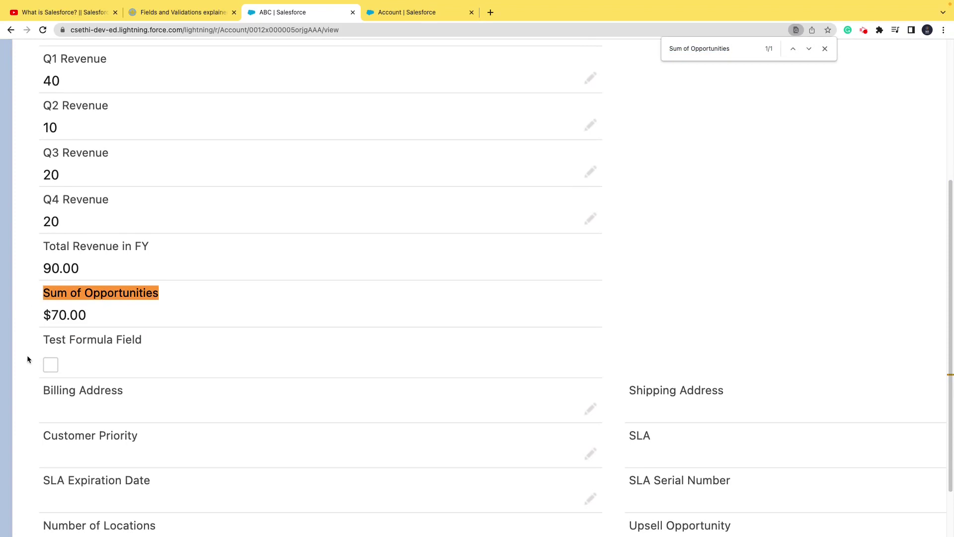
pyautogui.click(181, 12)
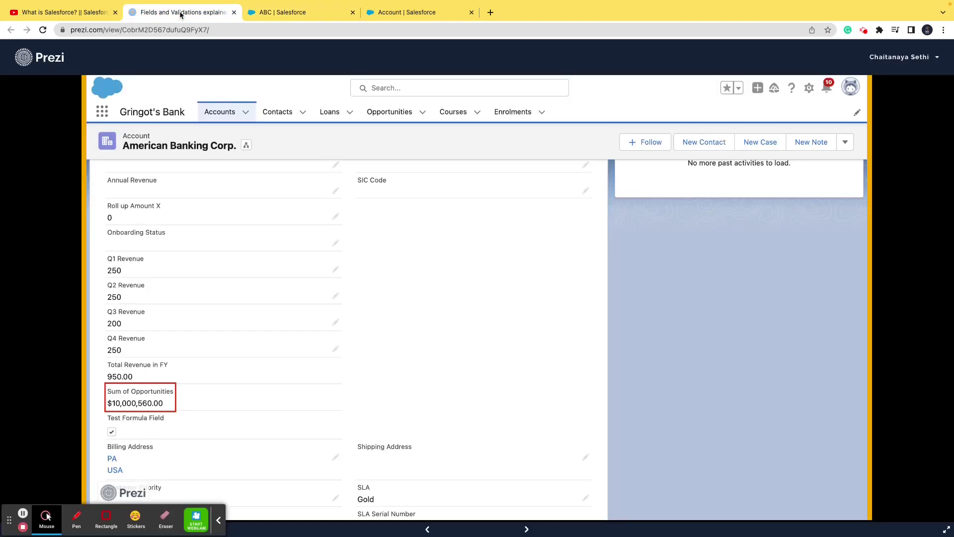
# Zoom back out to the full Roll Up Summary Field slide, then return to the ABC account.
pyautogui.press('Right')
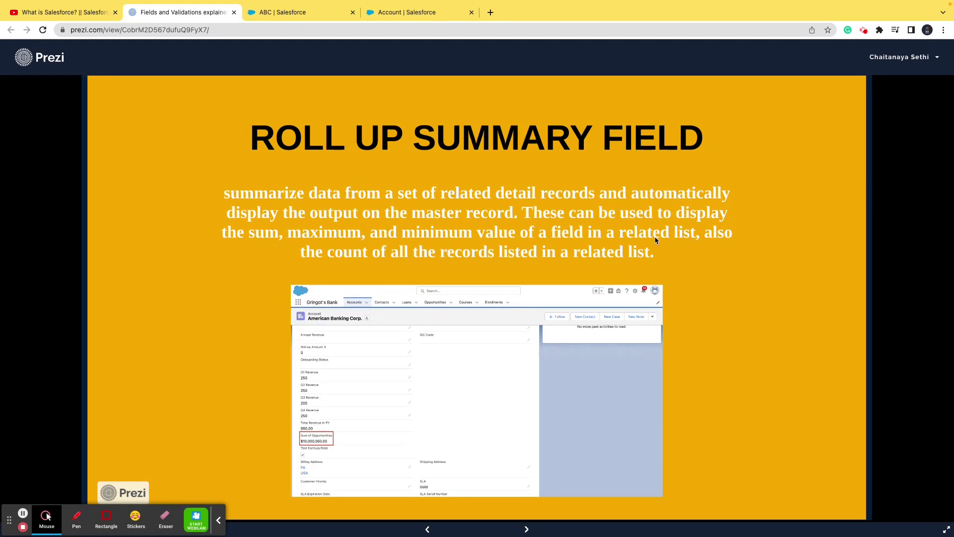
pyautogui.click(309, 13)
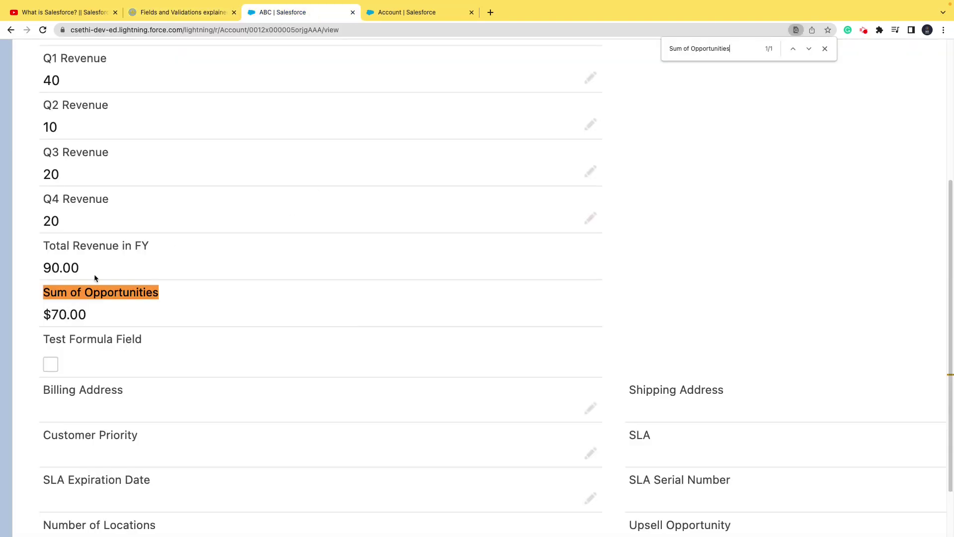
# Zoom the ABC account page out and review its related opportunities, ST at $20.00 and BT at $50.00.
pyautogui.press('super+0')
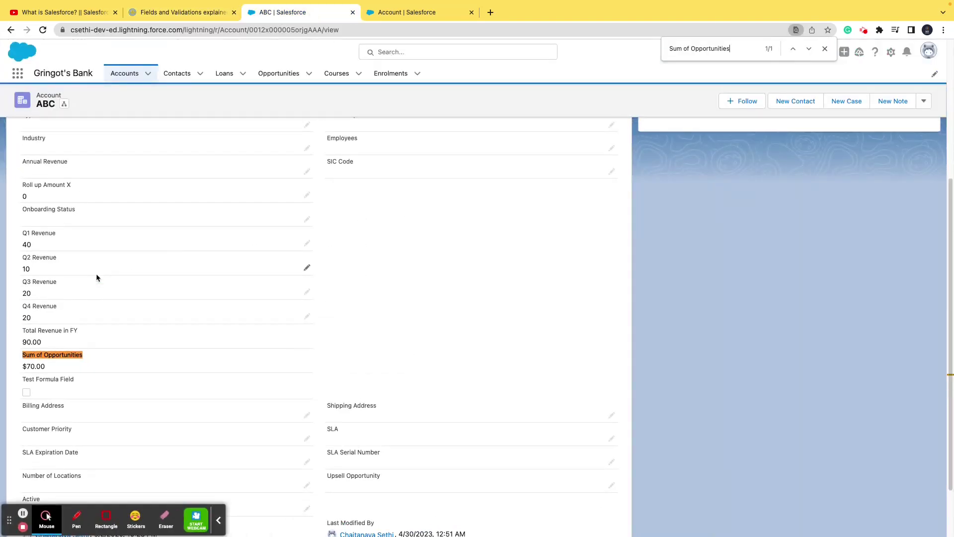
pyautogui.scroll(5, 97, 274)
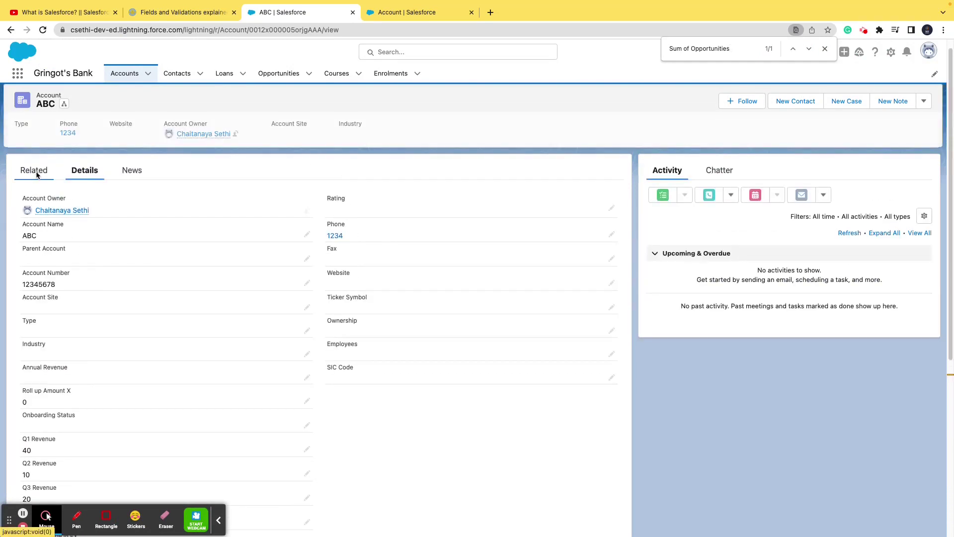
pyautogui.click(36, 174)
pyautogui.click(79, 174)
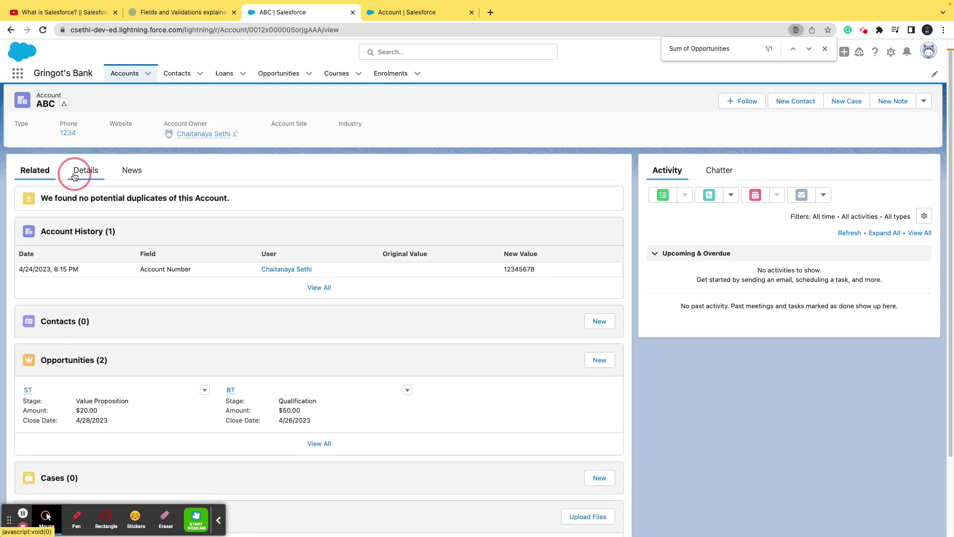
pyautogui.scroll(-3, 88, 270)
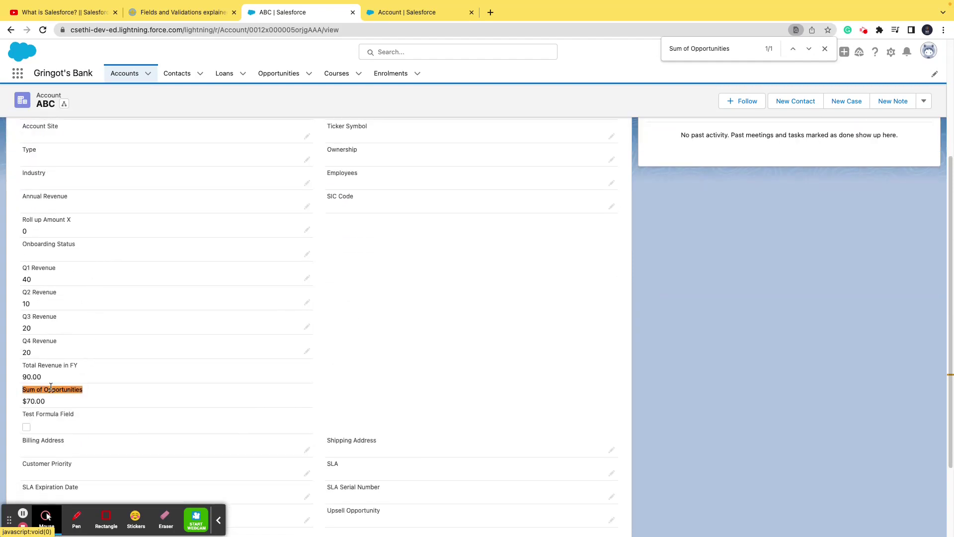
pyautogui.scroll(4, 52, 295)
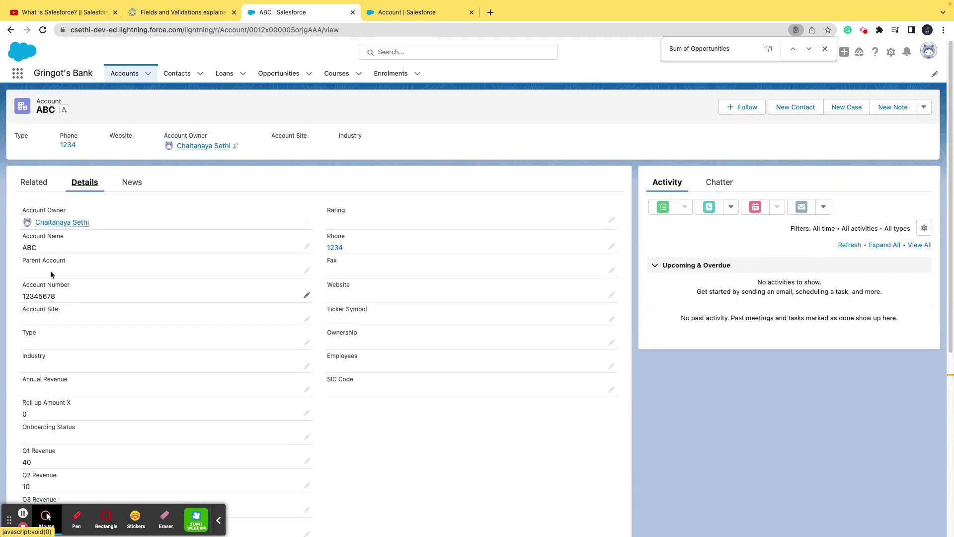
pyautogui.click(28, 185)
pyautogui.scroll(-3, 106, 226)
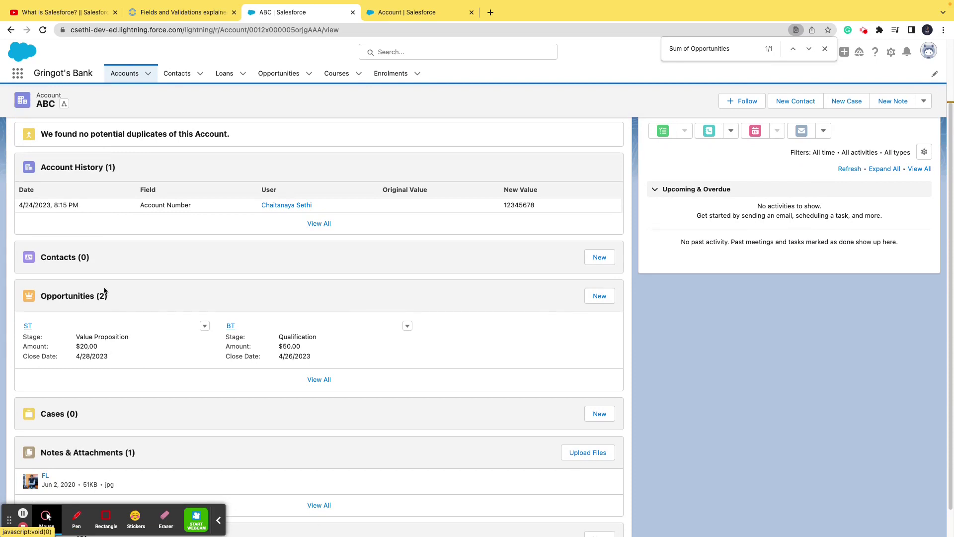
pyautogui.scroll(1, 105, 291)
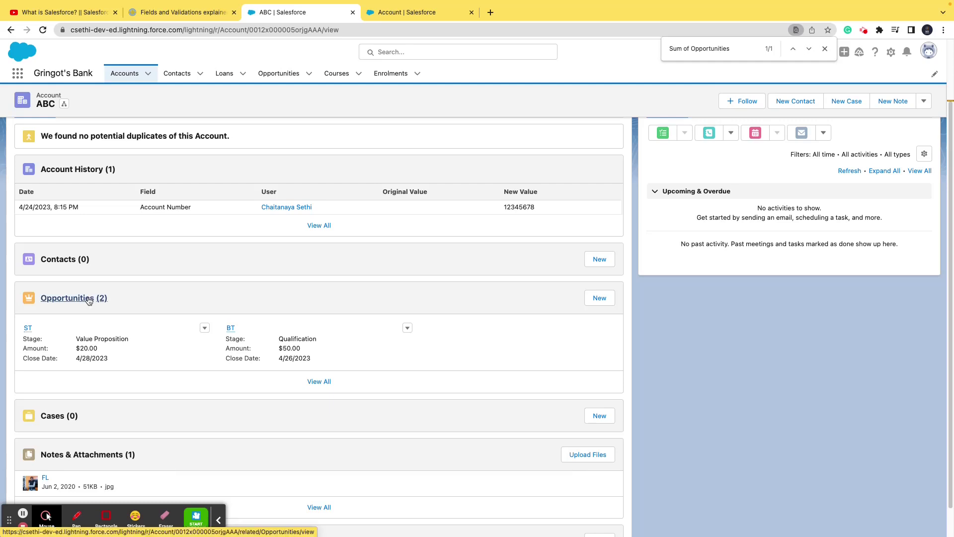
pyautogui.rightClick(281, 14)
# Duplicate the ABC account tab and open the ST and BT opportunities in new tabs.
pyautogui.click(306, 83)
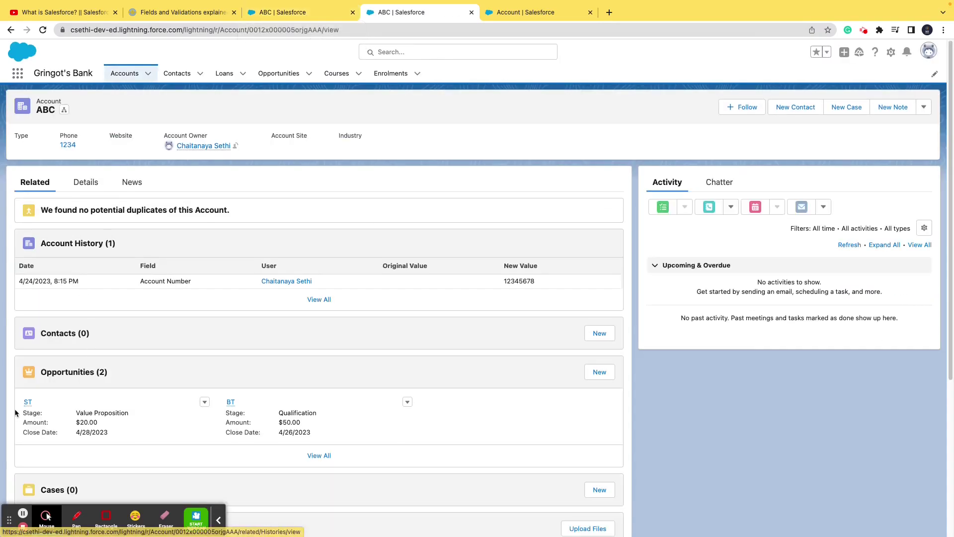
pyautogui.rightClick(26, 402)
pyautogui.click(68, 376)
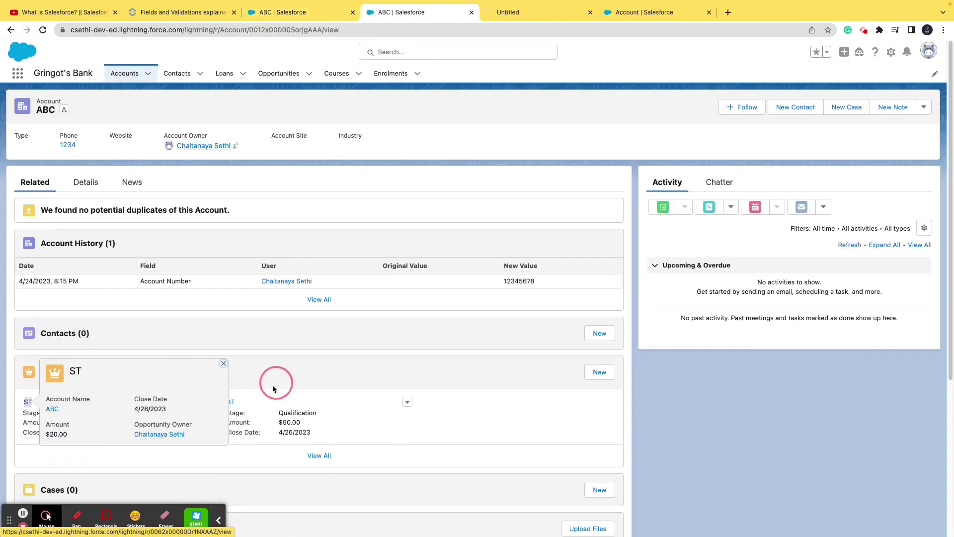
pyautogui.rightClick(234, 403)
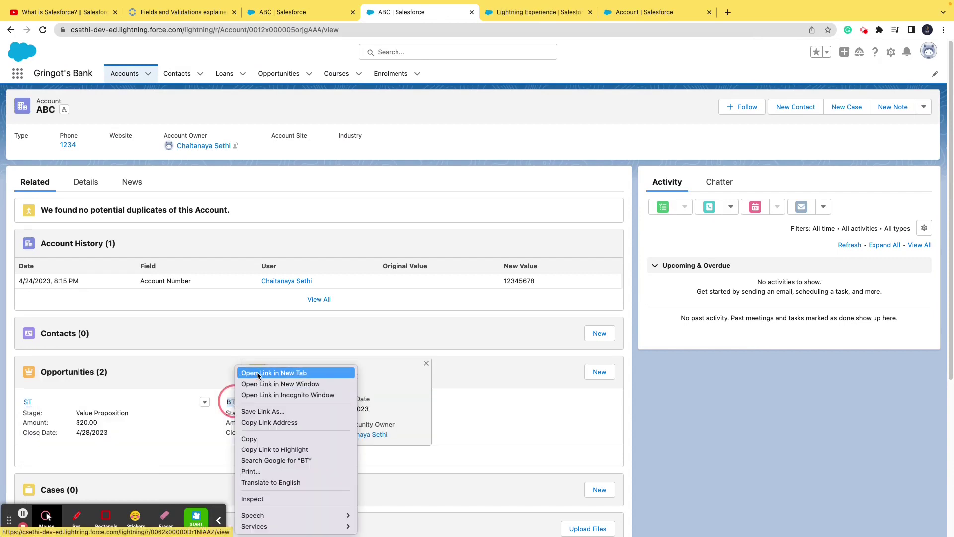
pyautogui.click(275, 373)
# Review the Details of the ST ($20.00, Value Proposition) and BT opportunities, ending on ST.
pyautogui.click(517, 12)
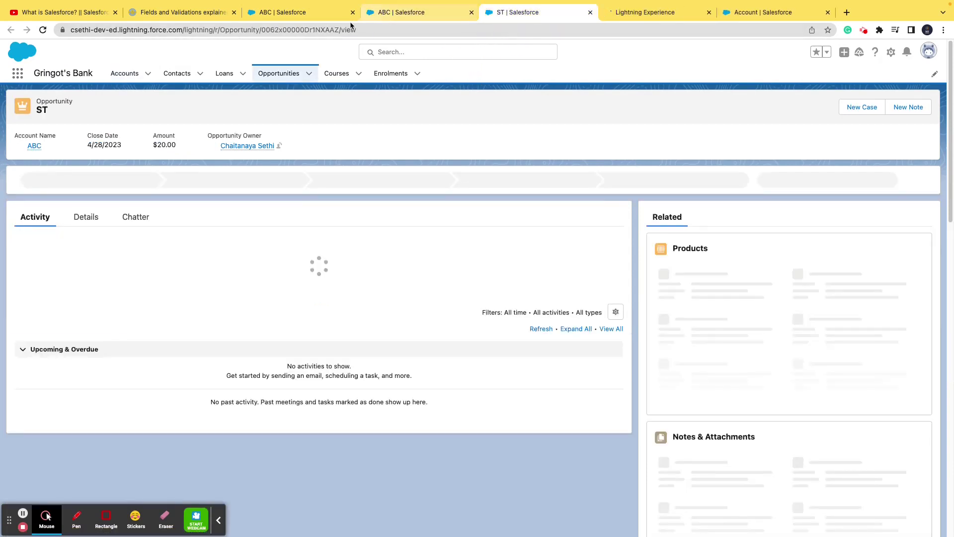
pyautogui.click(78, 224)
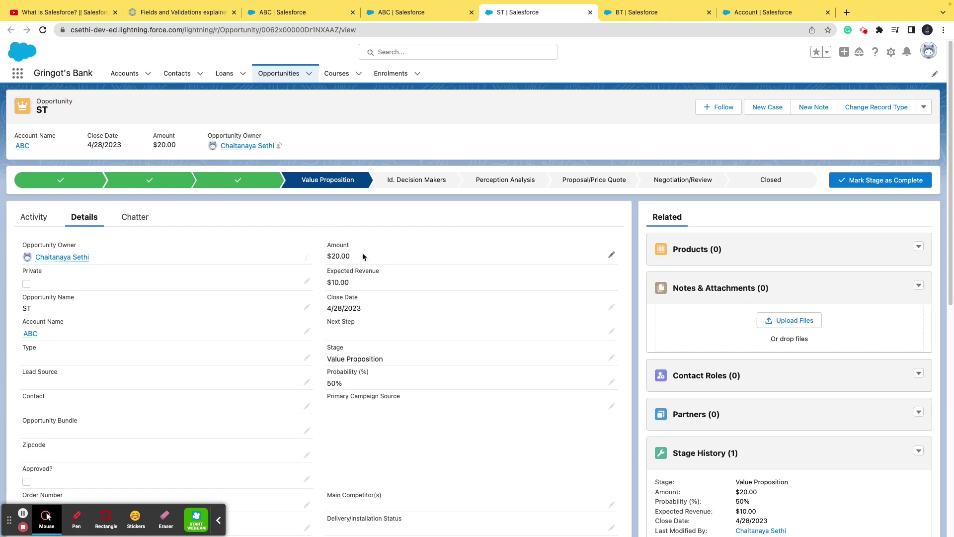
pyautogui.click(652, 17)
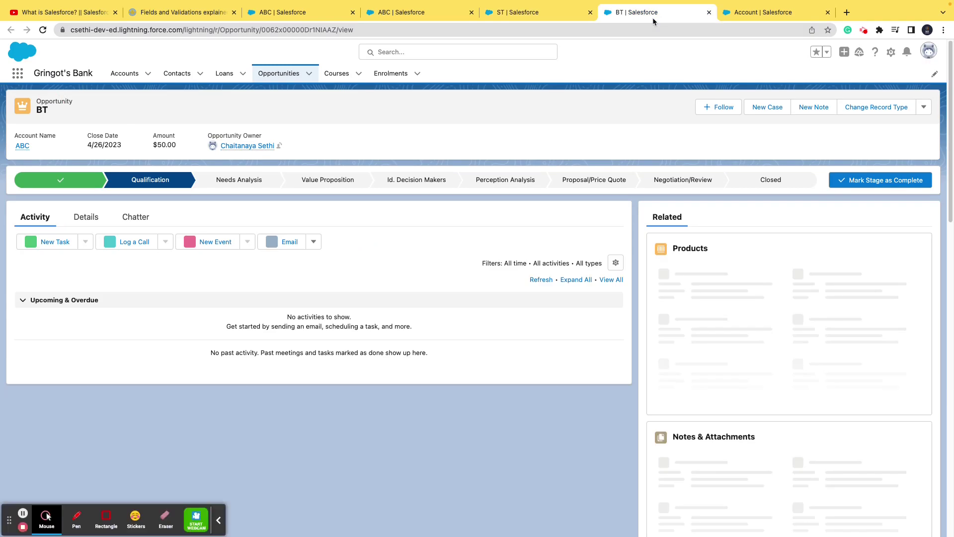
pyautogui.click(74, 217)
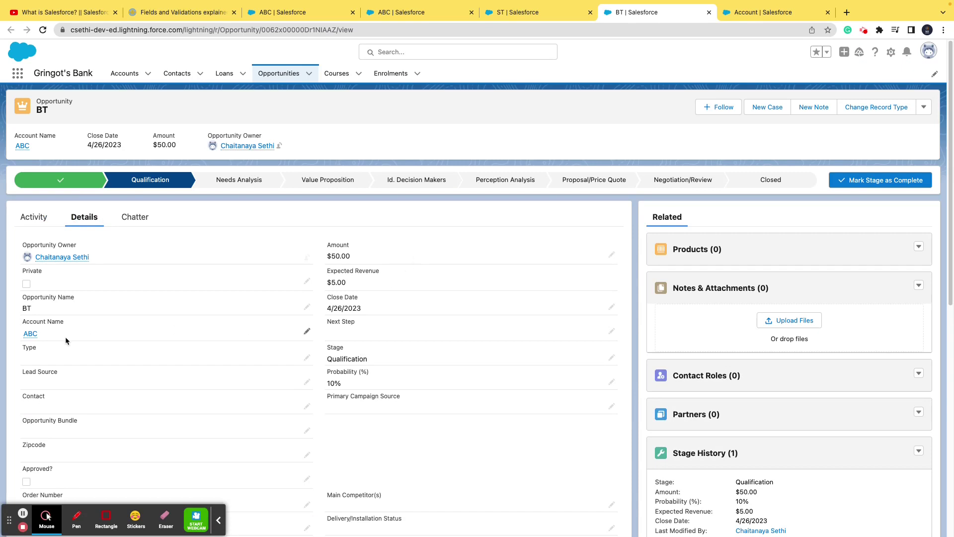
pyautogui.moveTo(37, 338)
pyautogui.hotkey('ctrl', 'shift', 'Tab')
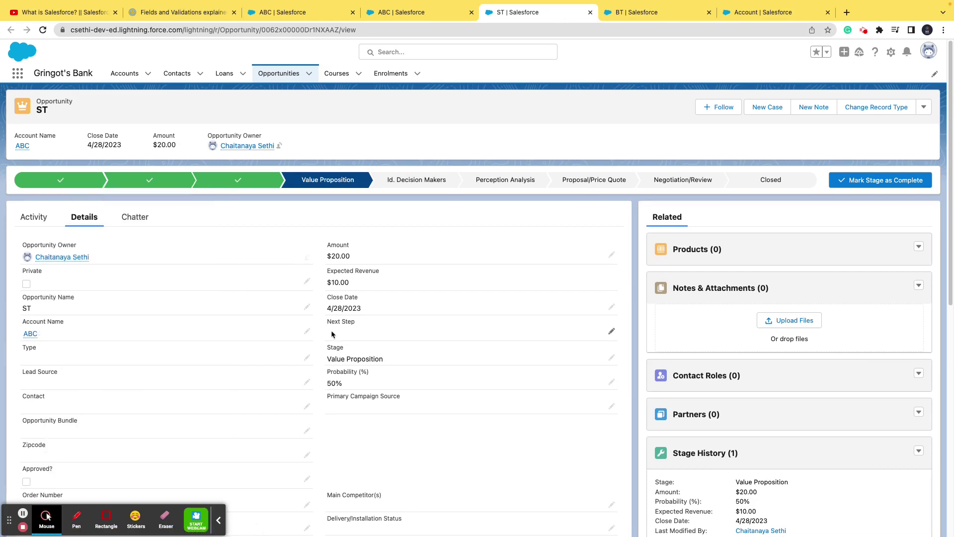
# Show the ABC account's Details and scroll down to the Sum of Opportunities field.
pyautogui.click(423, 19)
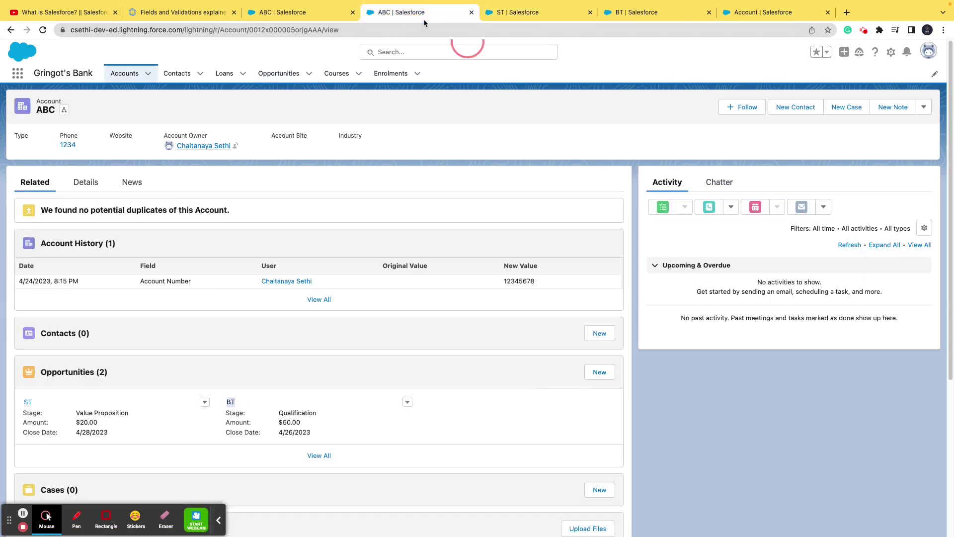
pyautogui.click(54, 264)
pyautogui.click(85, 182)
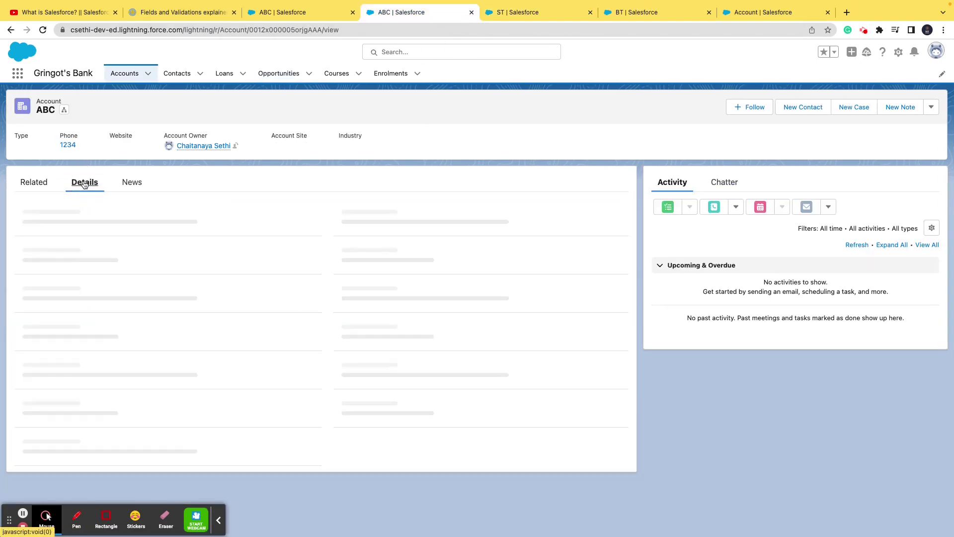
pyautogui.scroll(-5, 117, 308)
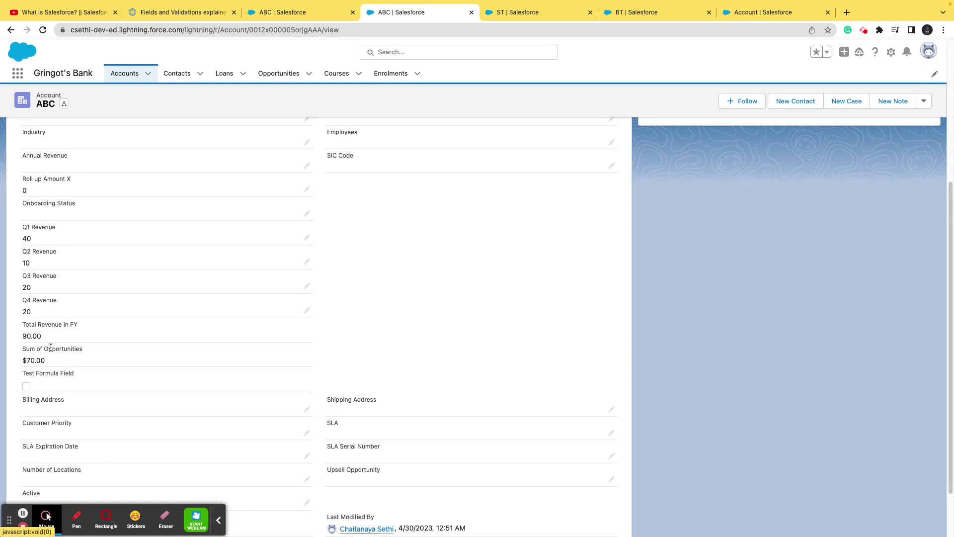
# Compare Sum of Opportunities $70.00 with ST's $20.00 and BT's $50.00 amounts.
pyautogui.click(522, 15)
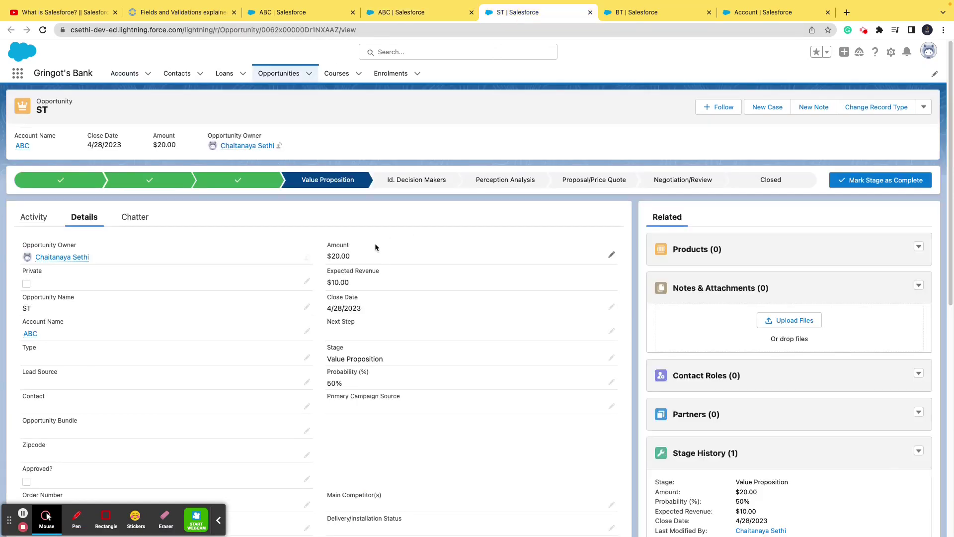
pyautogui.click(602, 12)
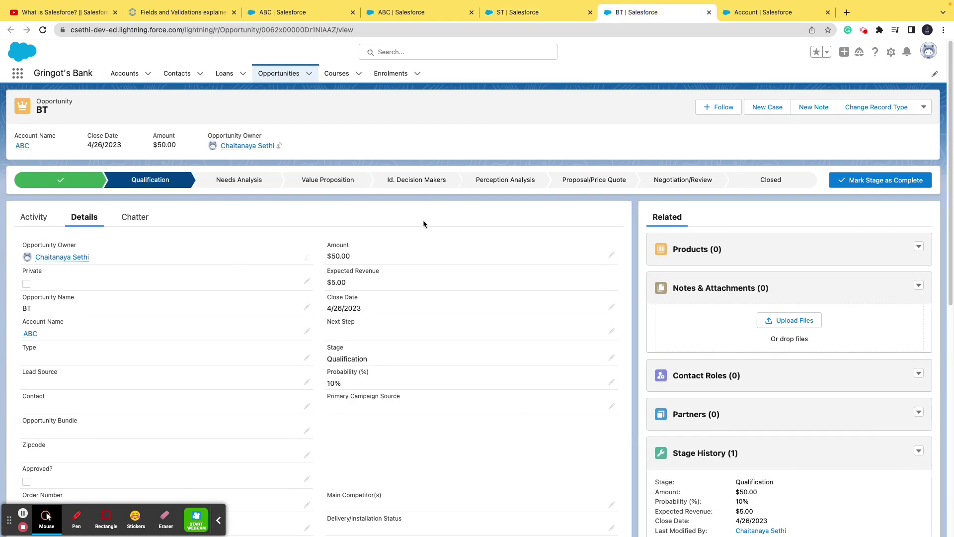
pyautogui.click(434, 14)
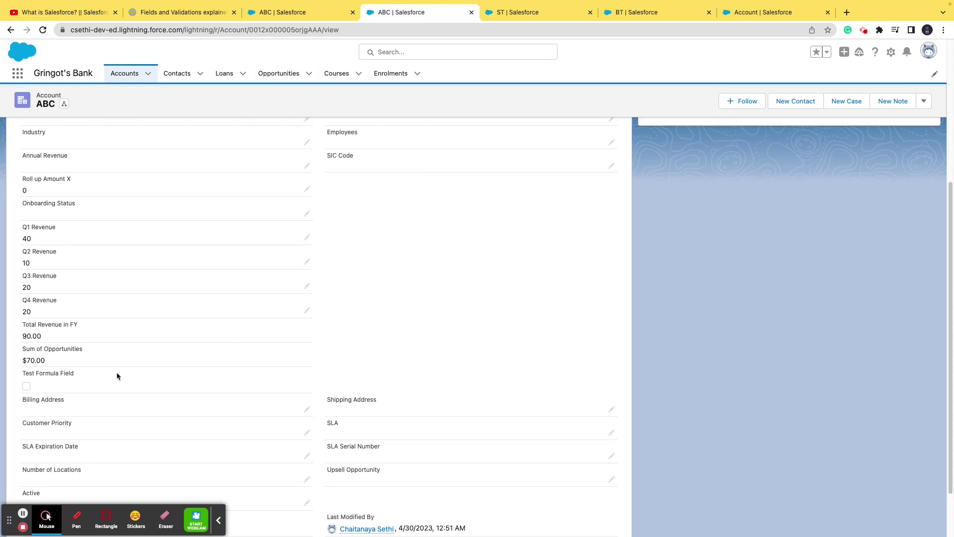
pyautogui.moveTo(22, 349); pyautogui.dragTo(83, 354)
pyautogui.click(502, 15)
pyautogui.click(646, 11)
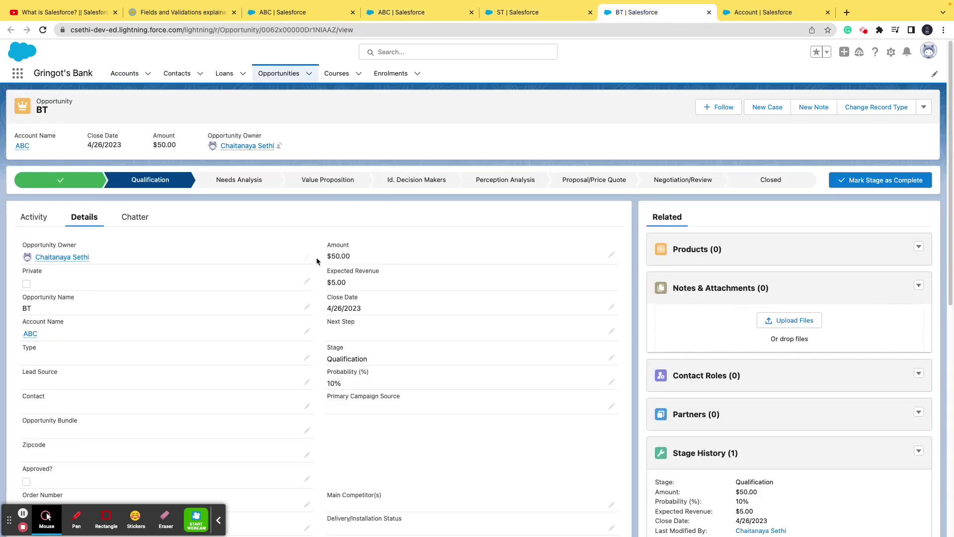
pyautogui.click(421, 15)
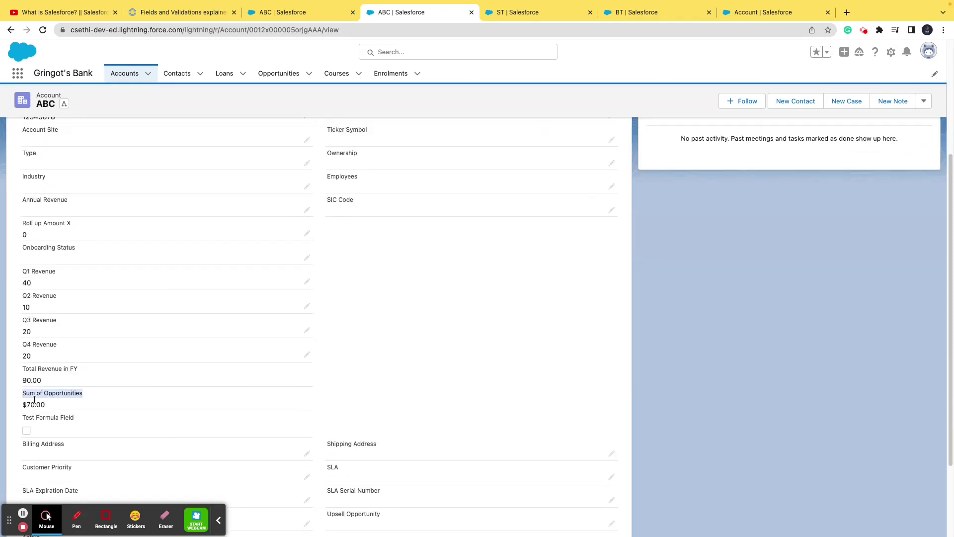
pyautogui.scroll(3, 36, 401)
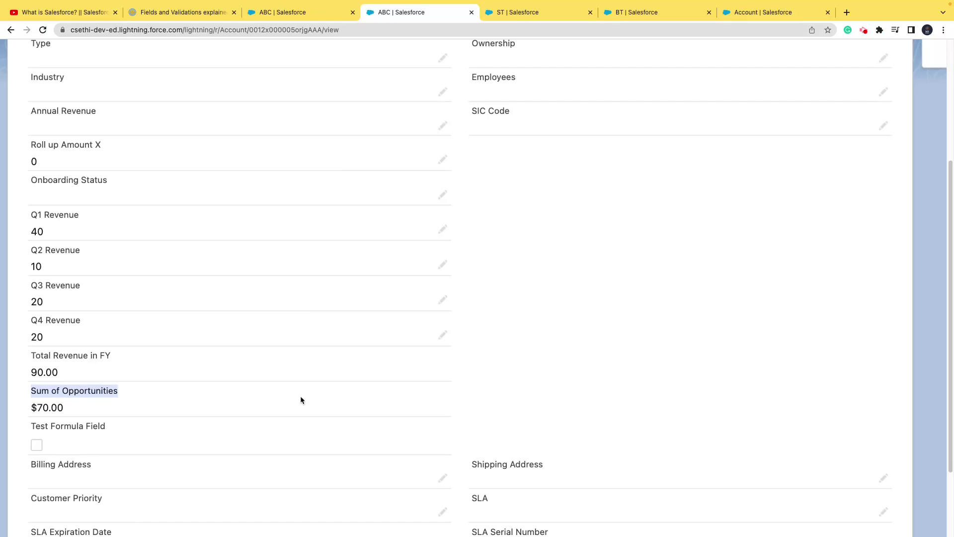
pyautogui.scroll(-2, 221, 401)
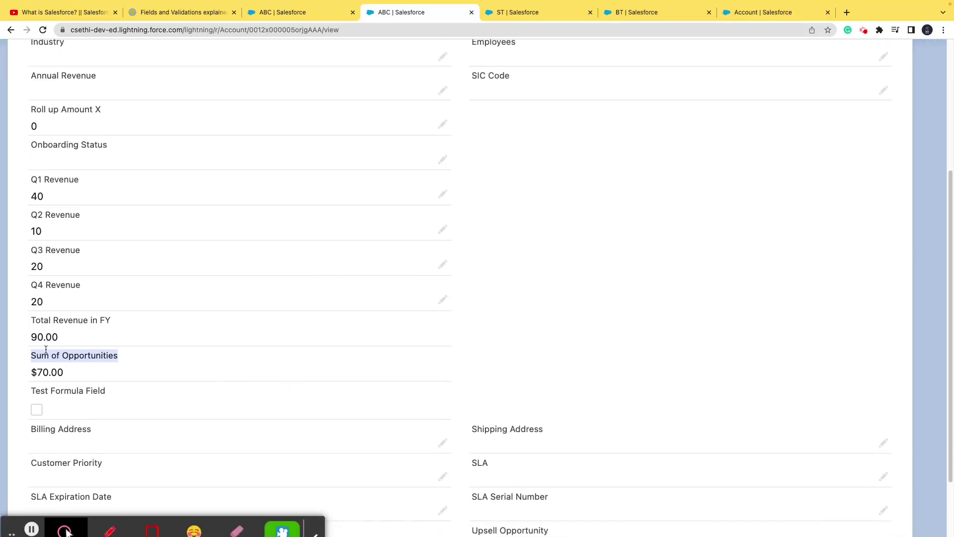
pyautogui.click(29, 323)
pyautogui.moveTo(31, 320); pyautogui.dragTo(114, 322)
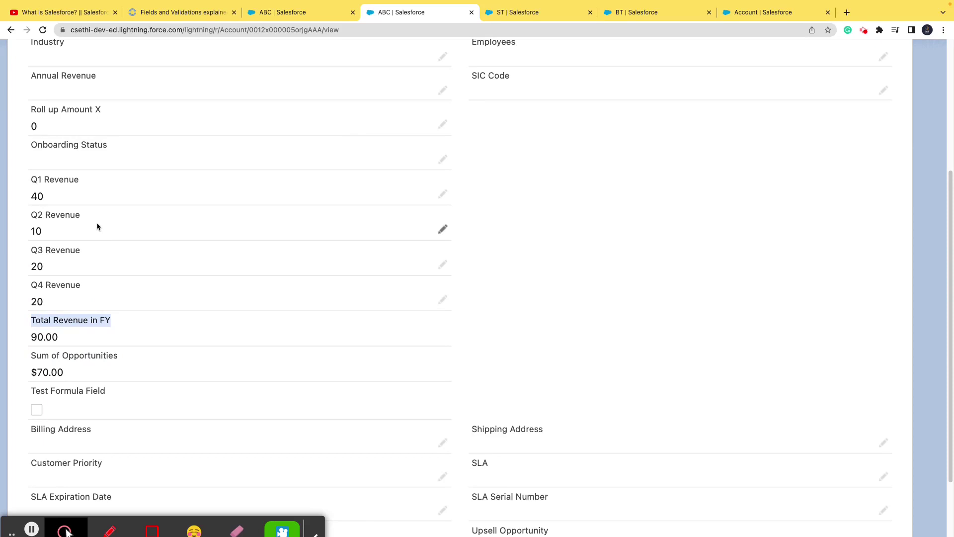
pyautogui.scroll(8, 97, 222)
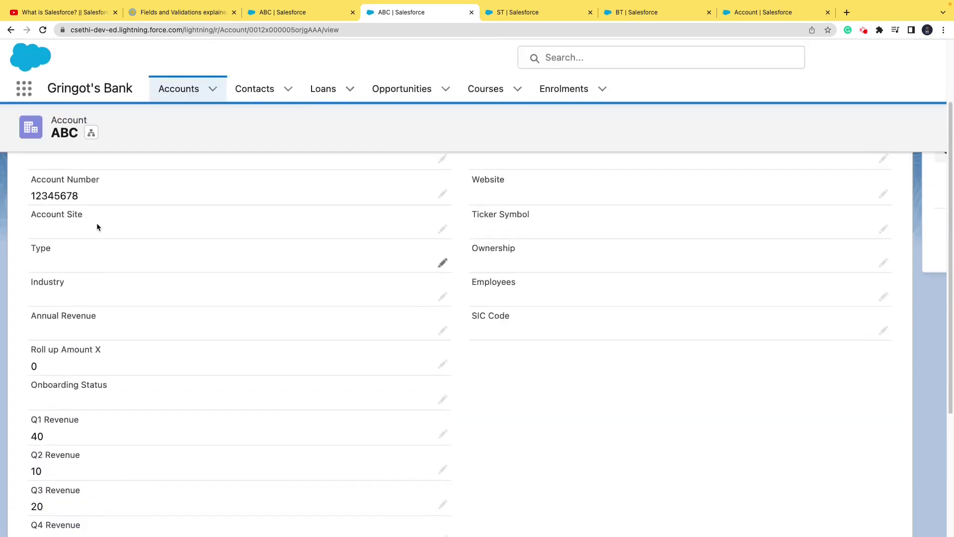
pyautogui.scroll(-8, 153, 291)
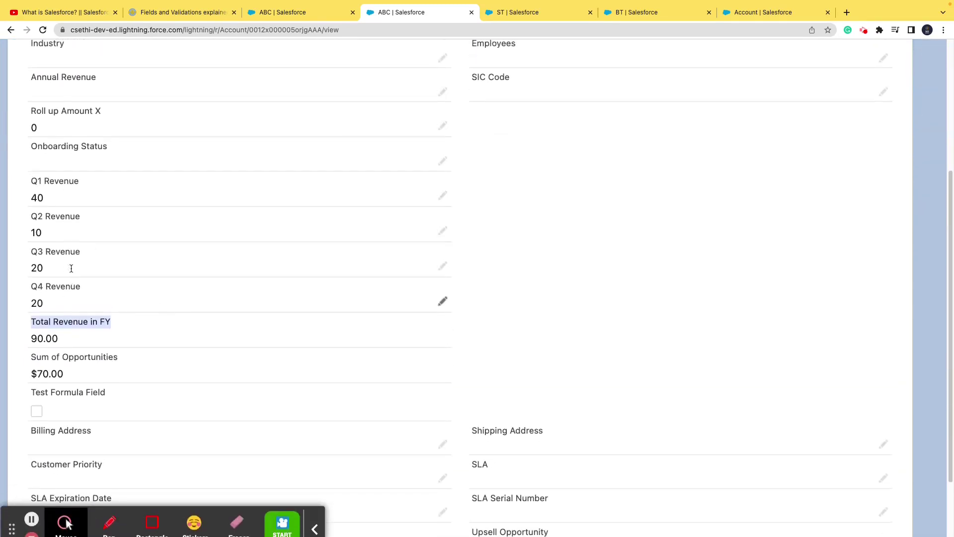
pyautogui.scroll(1, 70, 270)
pyautogui.click(612, 14)
pyautogui.click(436, 14)
# Open the Account object's Fields & Relationships list and search it for 'total'.
pyautogui.click(749, 15)
pyautogui.click(74, 174)
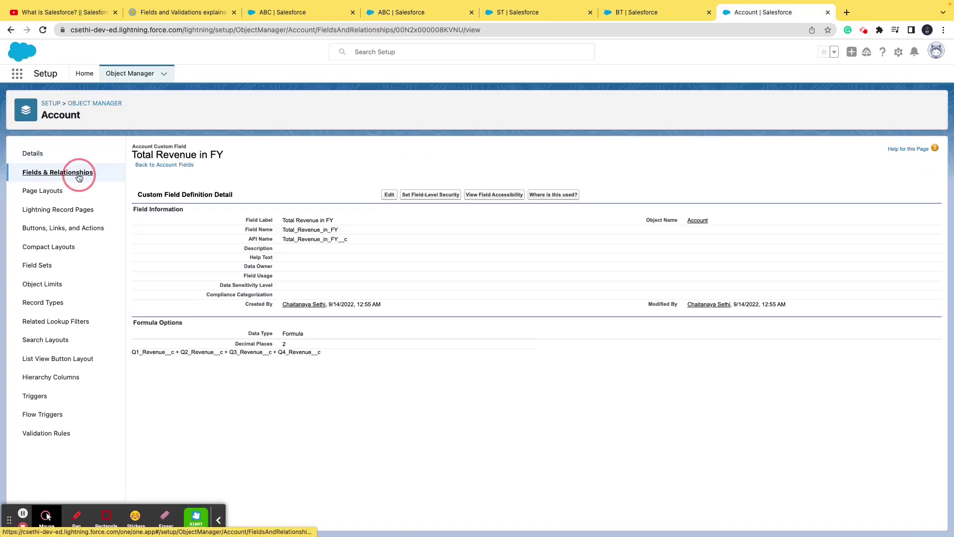
pyautogui.click(650, 152)
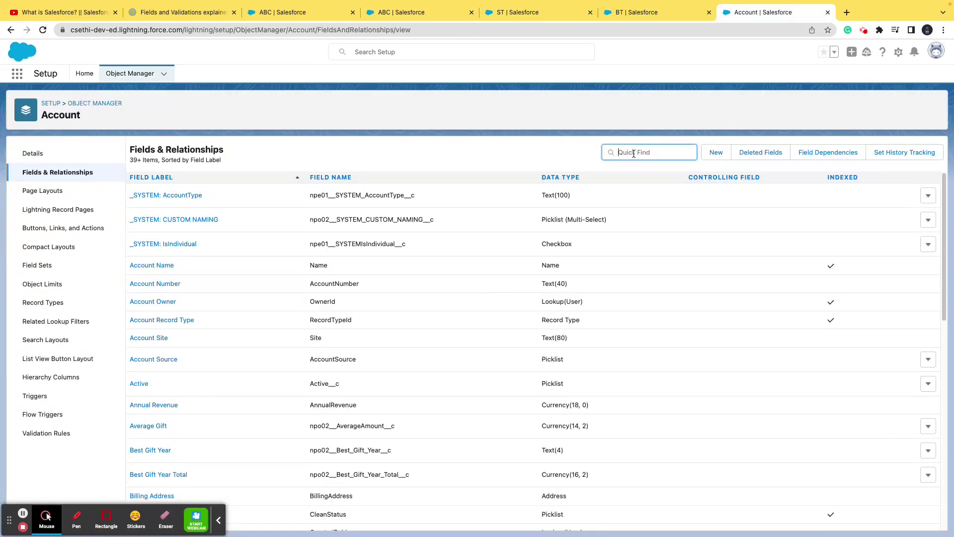
pyautogui.write('total')
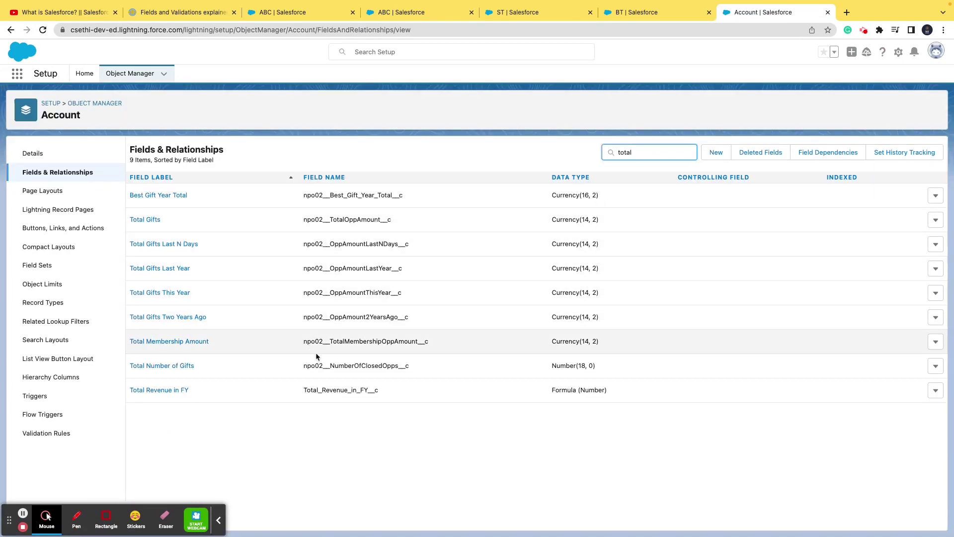
# Search the Account fields for q1, q2, q3 and q4, showing Number(18, 0) revenue fields.
pyautogui.click(627, 149)
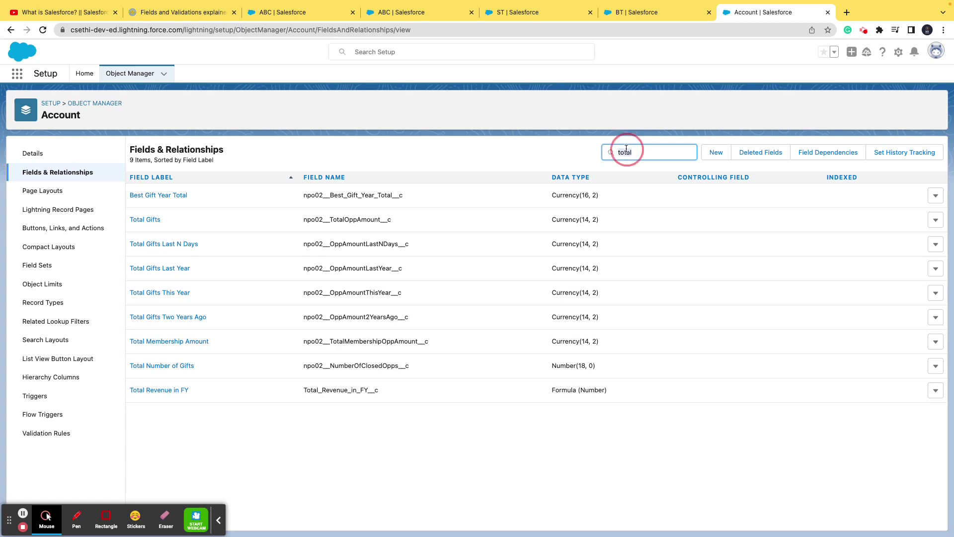
pyautogui.hotkey('ctrl', 'a')
pyautogui.write('q1')
pyautogui.press('BackSpace')
pyautogui.press('BackSpace')
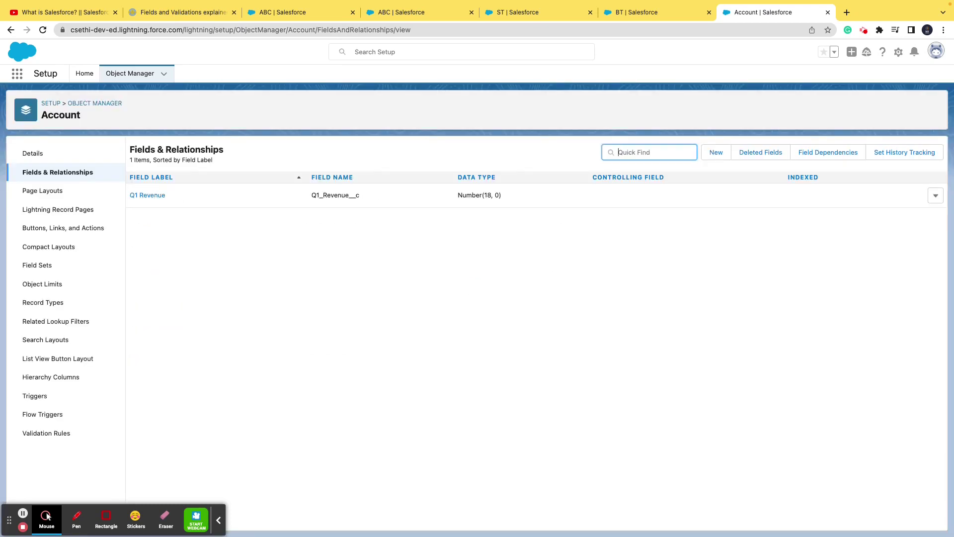
pyautogui.write('q2')
pyautogui.press('BackSpace')
pyautogui.press('BackSpace')
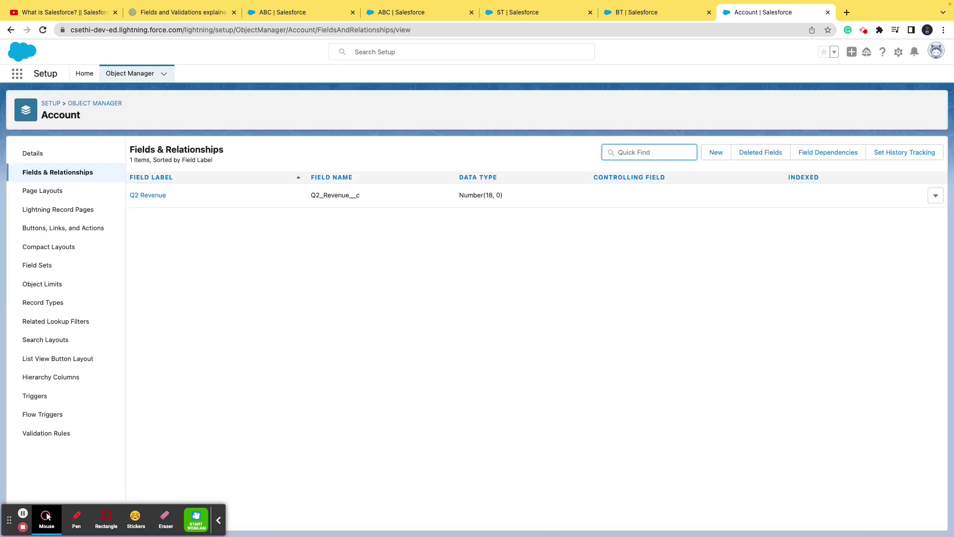
pyautogui.write('q3')
pyautogui.press('BackSpace')
pyautogui.press('BackSpace')
pyautogui.write('q4')
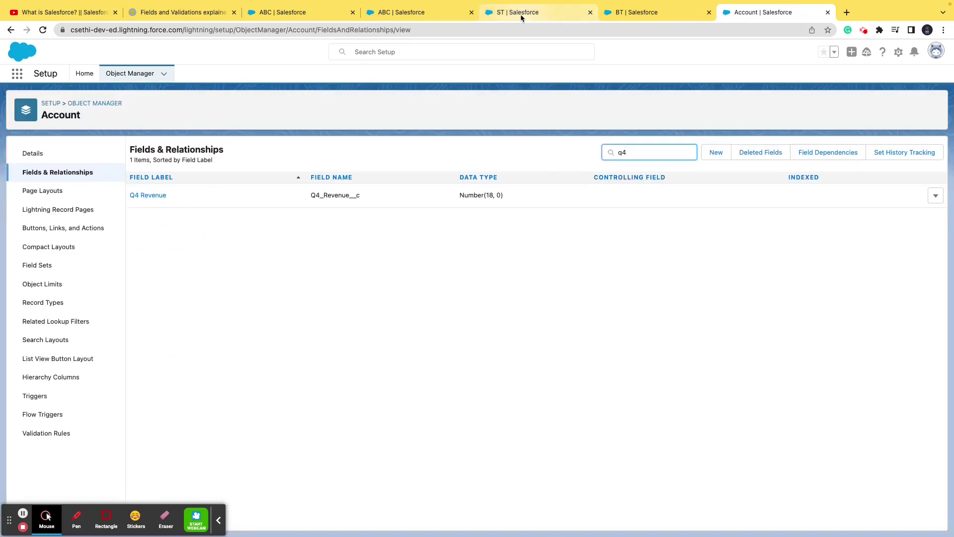
pyautogui.click(281, 13)
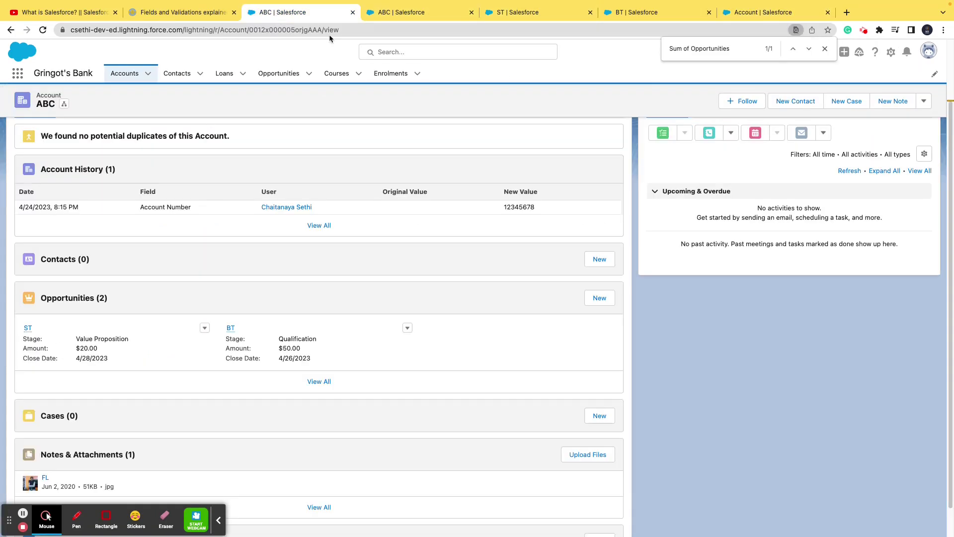
# View ABC's Details: quarterly revenues 40, 10, 20, 20 totalling 90.00 and opportunities $70.00.
pyautogui.click(408, 11)
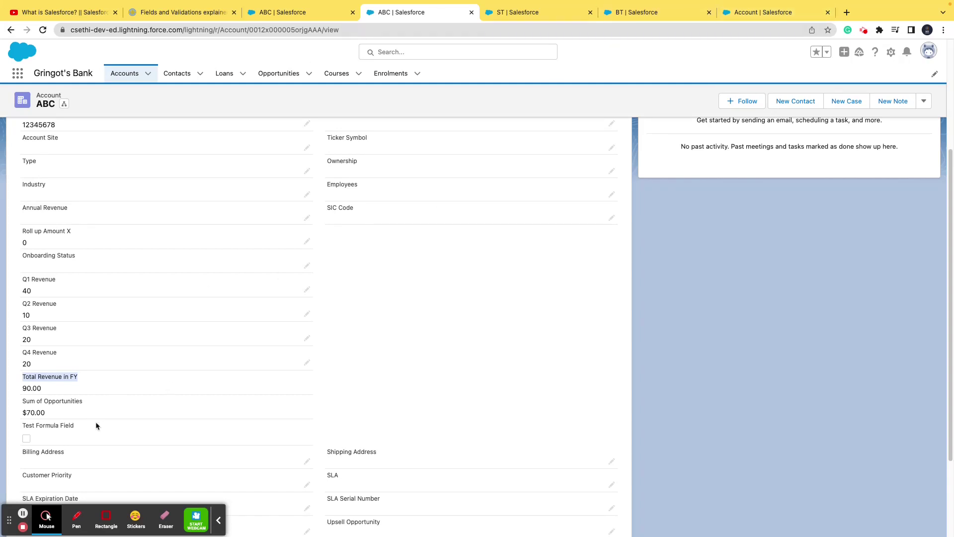
# Search the Account fields for 'sum', 'oppor' and 'amount', then open the ST opportunity.
pyautogui.click(748, 18)
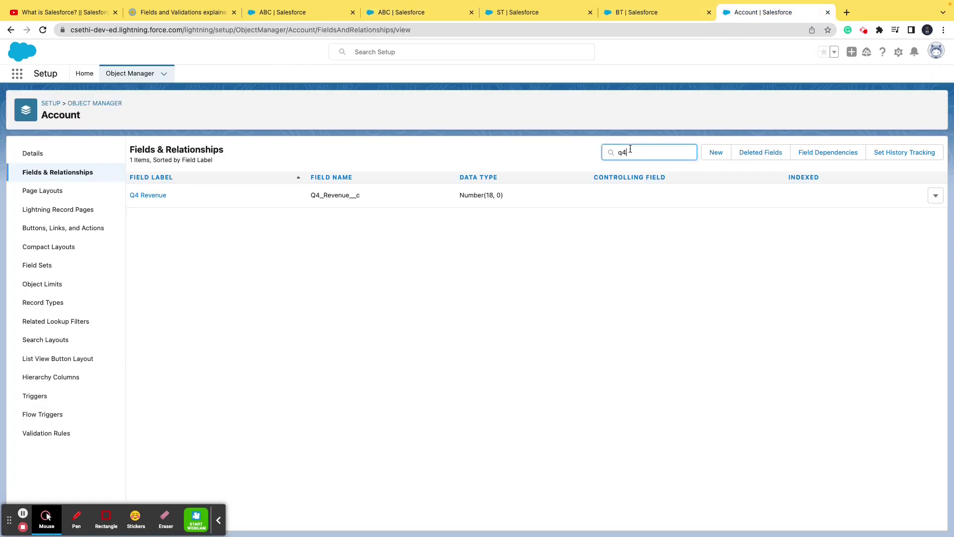
pyautogui.click(629, 152)
pyautogui.write('sum')
pyautogui.doubleClick(641, 155)
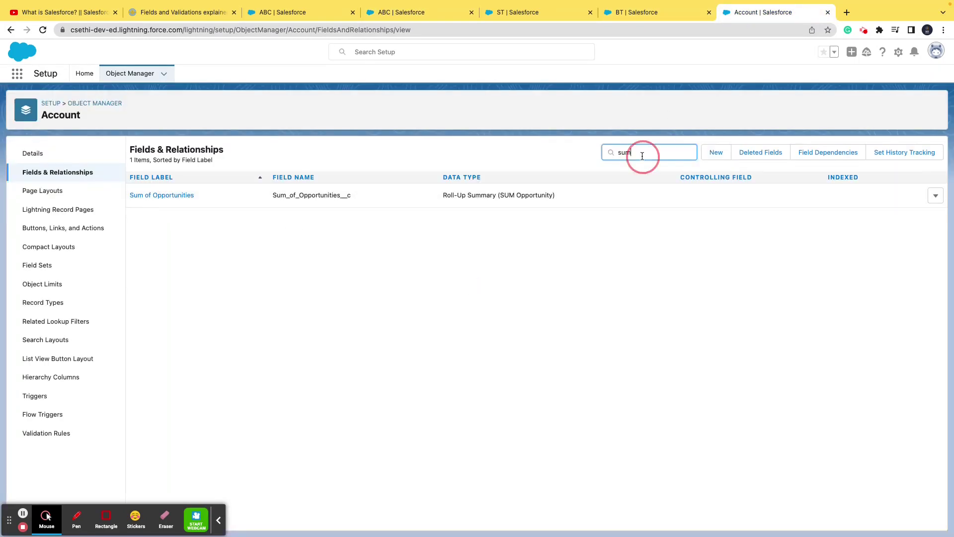
pyautogui.write('oppor')
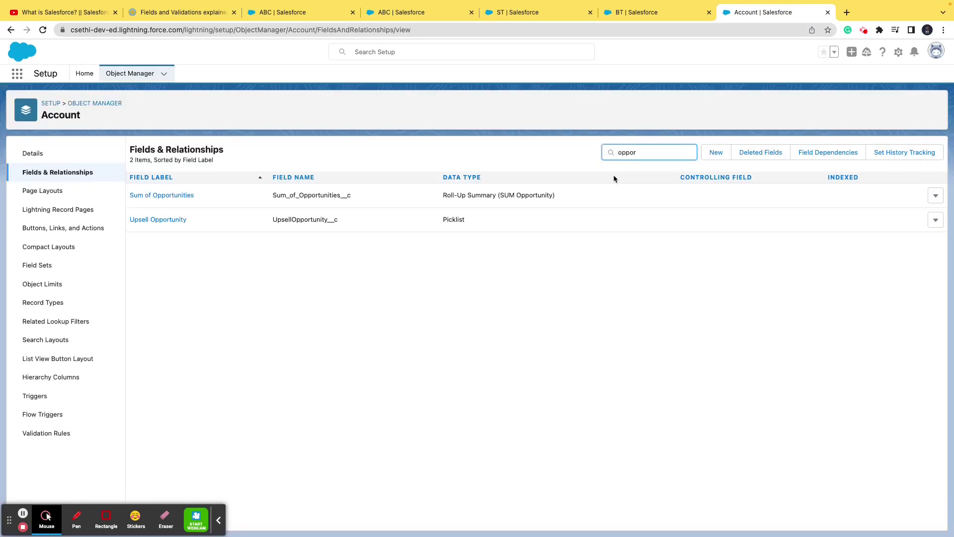
pyautogui.press('BackSpace')
pyautogui.press('BackSpace')
pyautogui.press('BackSpace')
pyautogui.press('BackSpace')
pyautogui.press('BackSpace')
pyautogui.write('amount')
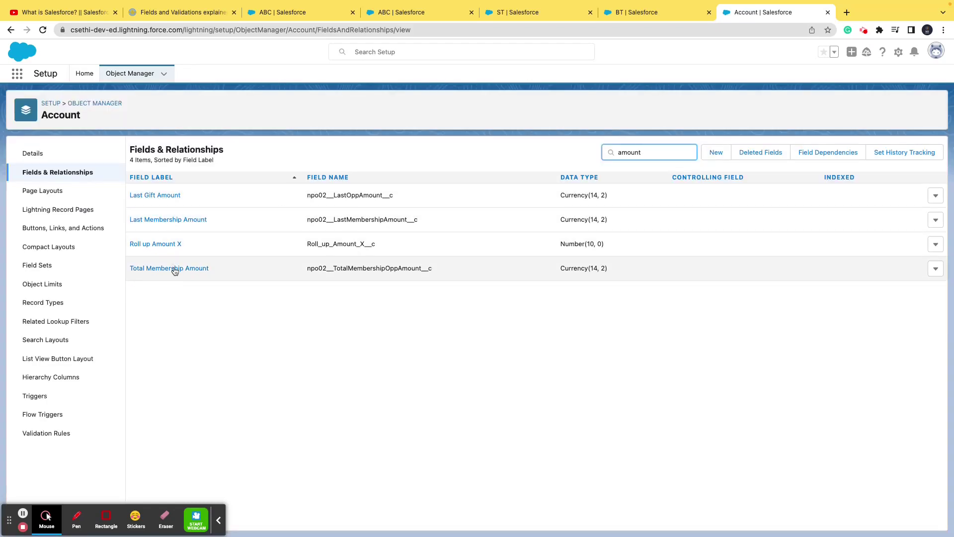
pyautogui.click(549, 13)
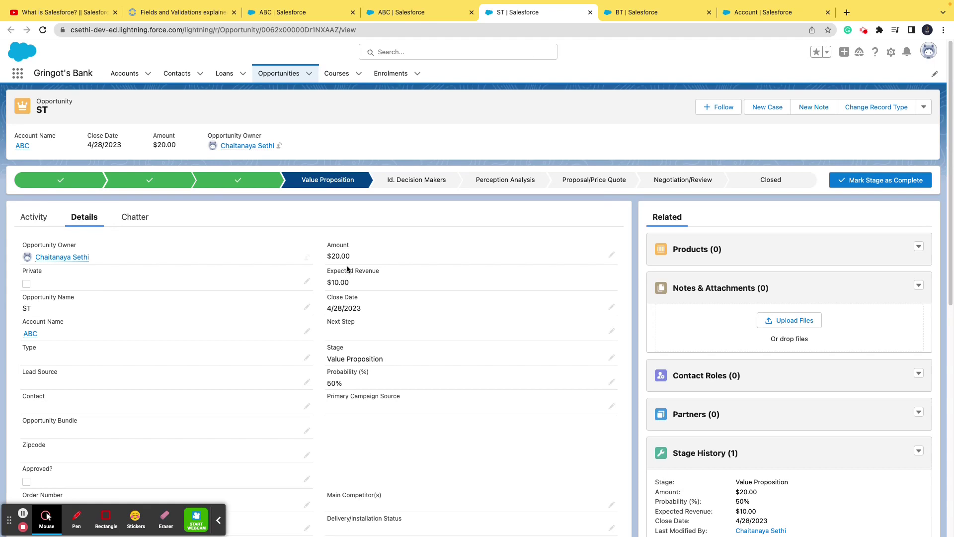
# Toggle the ABC account between its Details and Related views, then return to the Prezi slide.
pyautogui.click(320, 14)
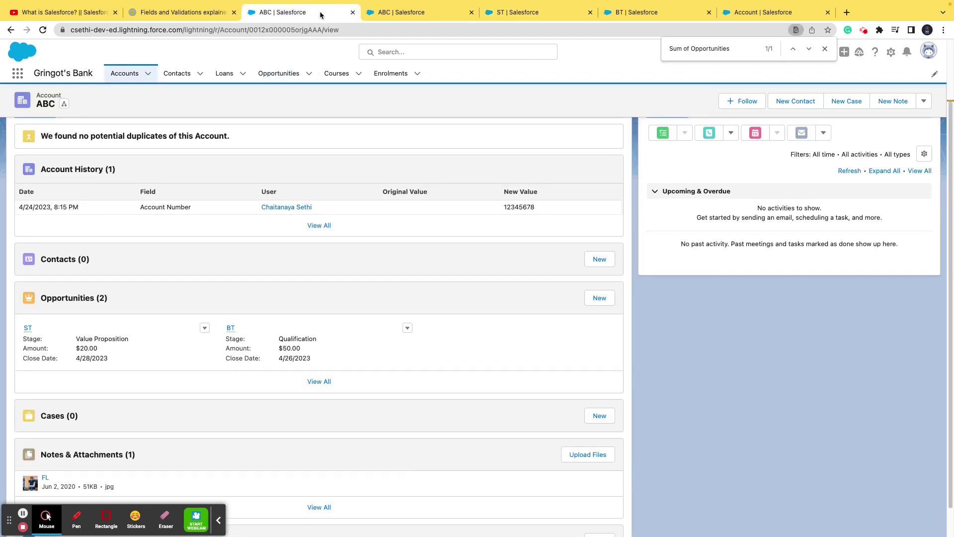
pyautogui.scroll(3, 87, 179)
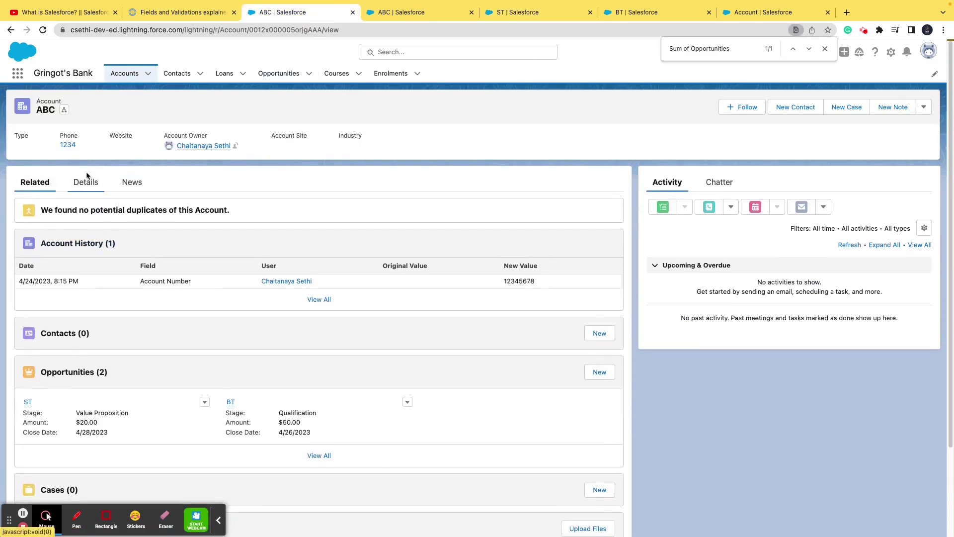
pyautogui.click(87, 181)
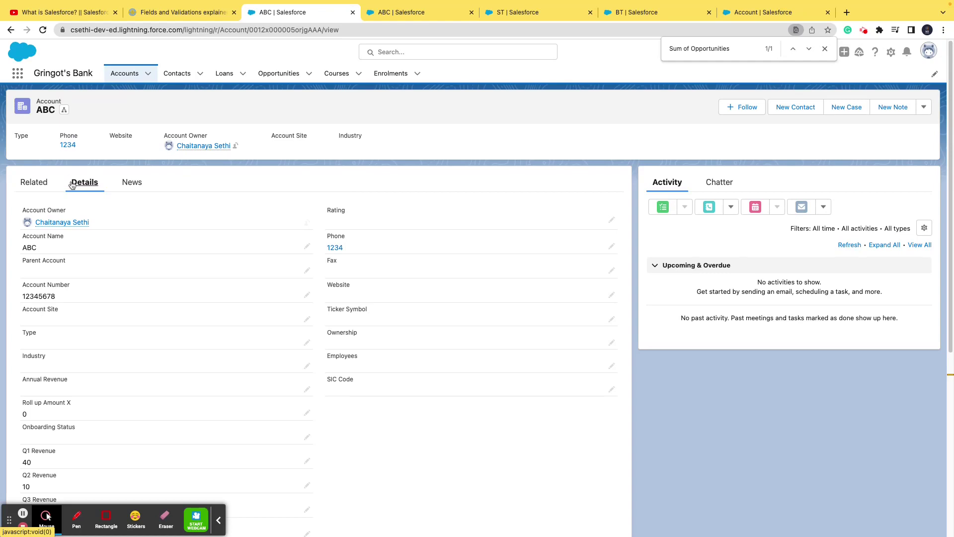
pyautogui.click(35, 183)
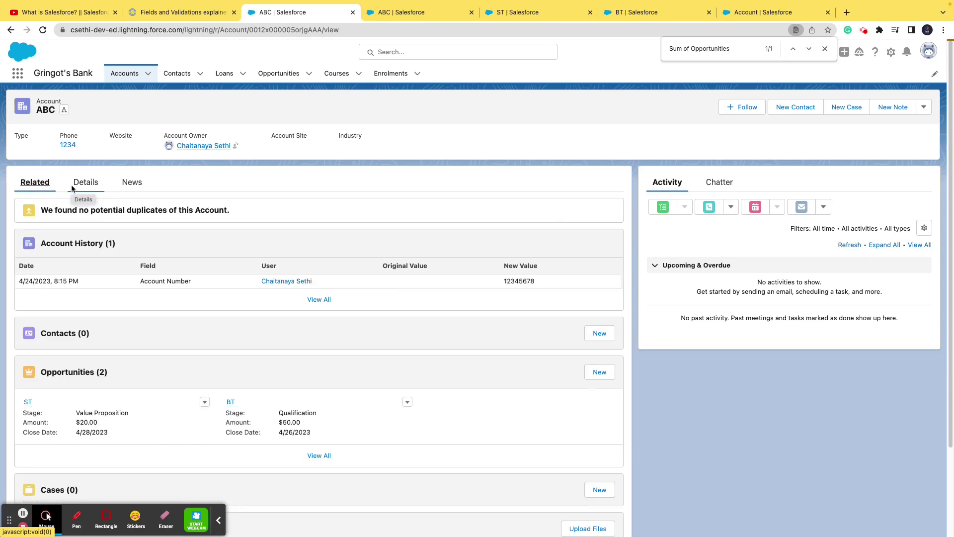
pyautogui.click(72, 185)
pyautogui.click(20, 185)
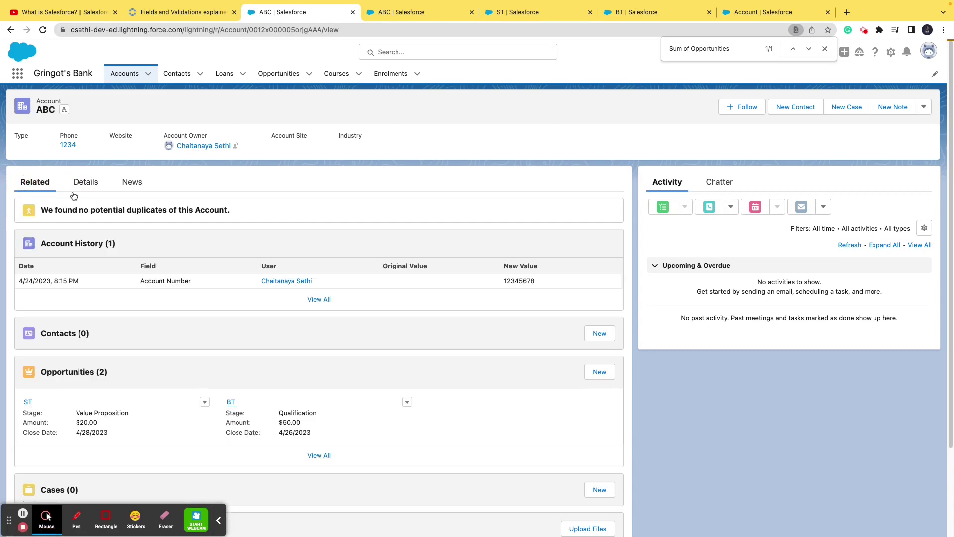
pyautogui.scroll(-2, 120, 228)
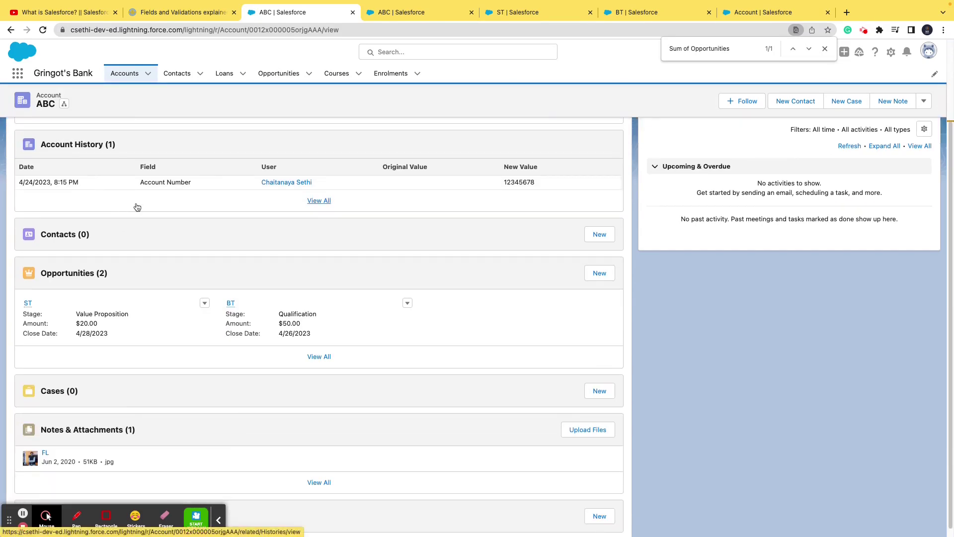
pyautogui.click(195, 20)
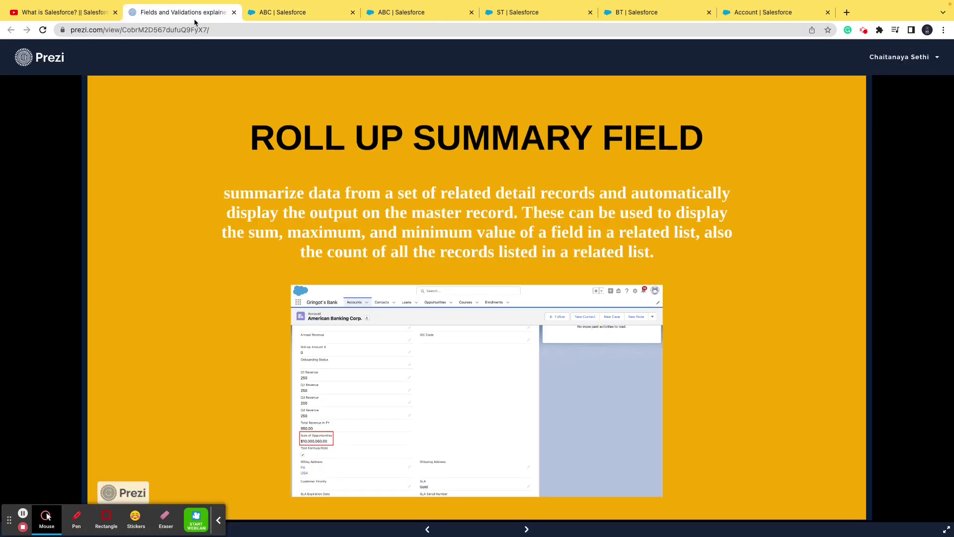
pyautogui.press('Right')
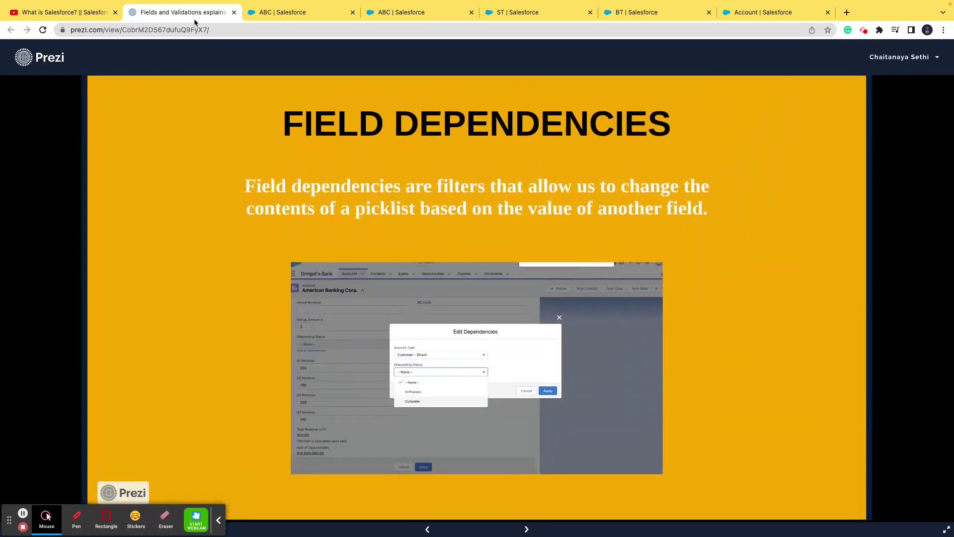
pyautogui.press('Right')
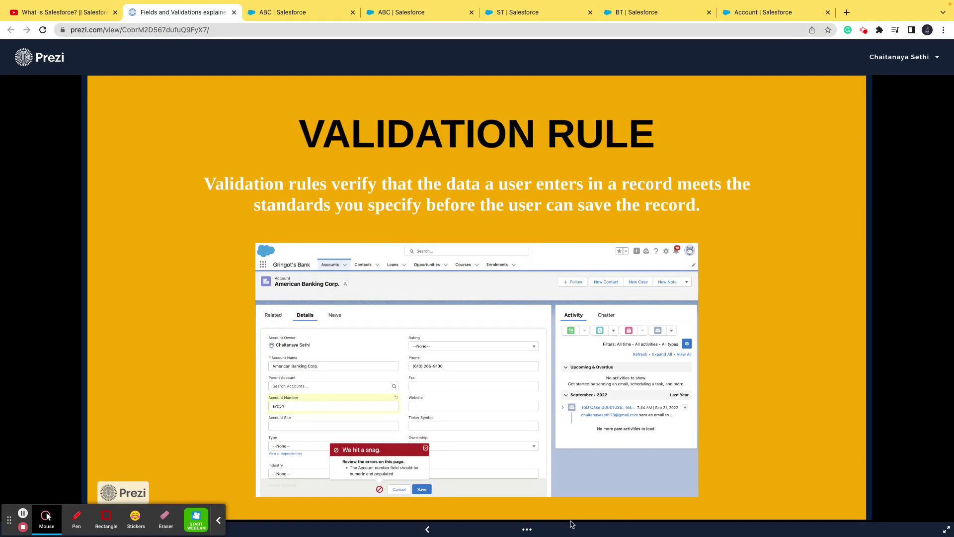
pyautogui.press('Right')
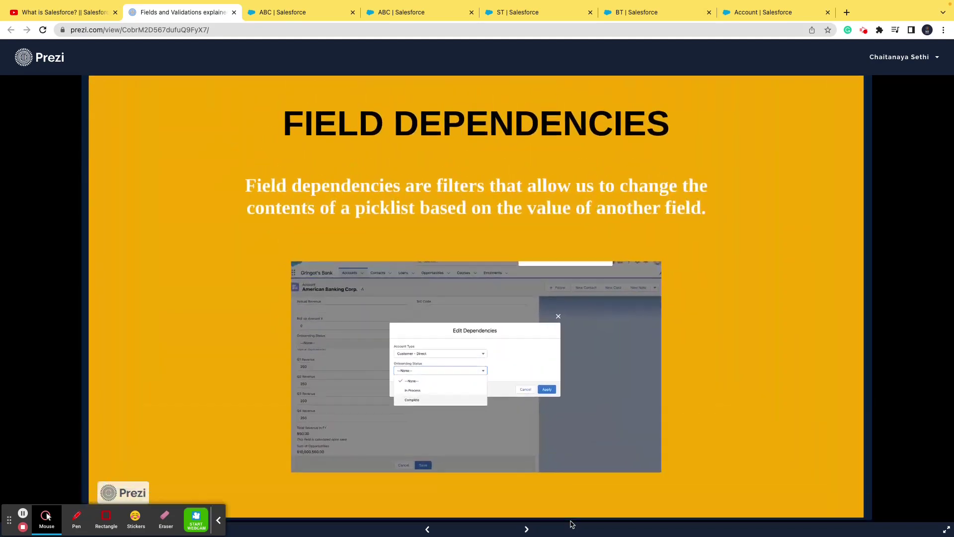
pyautogui.press('Right')
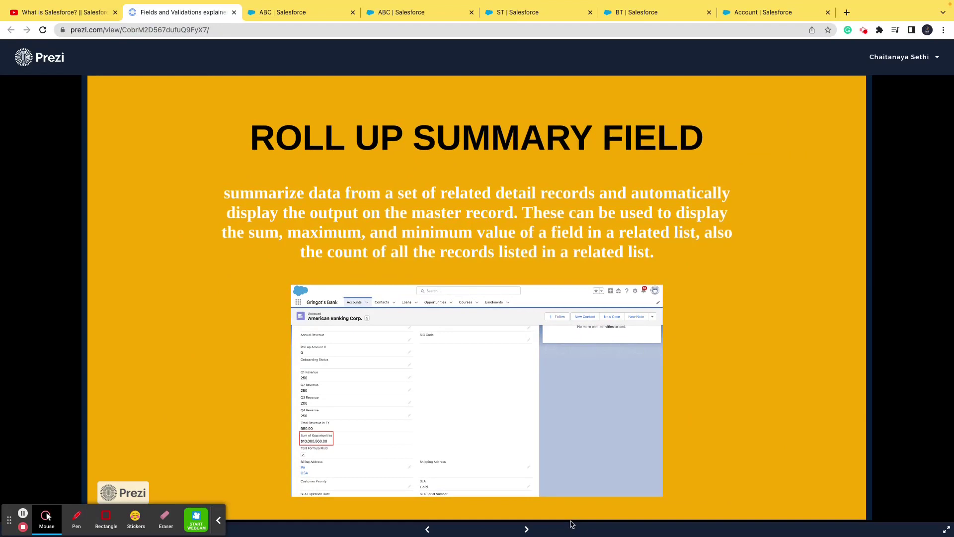
pyautogui.click(547, 12)
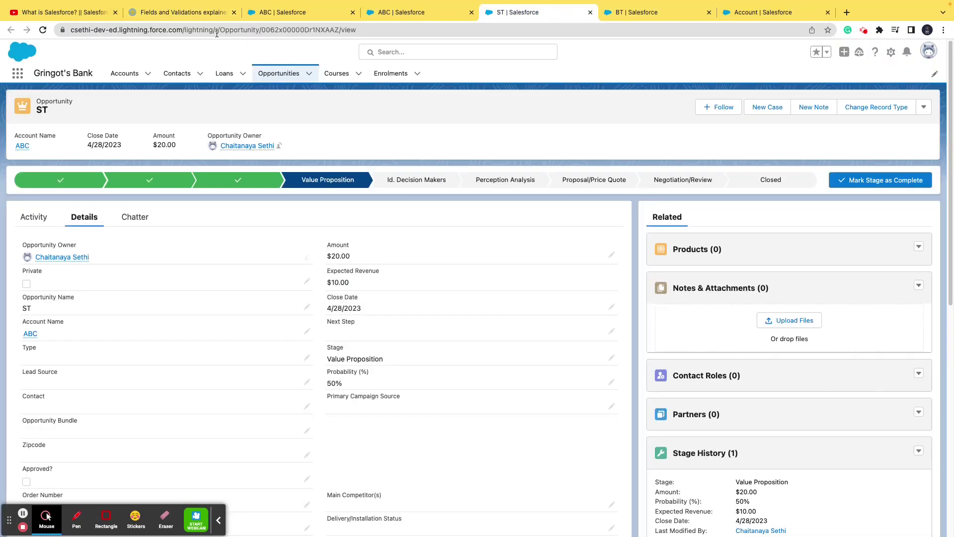
pyautogui.click(169, 19)
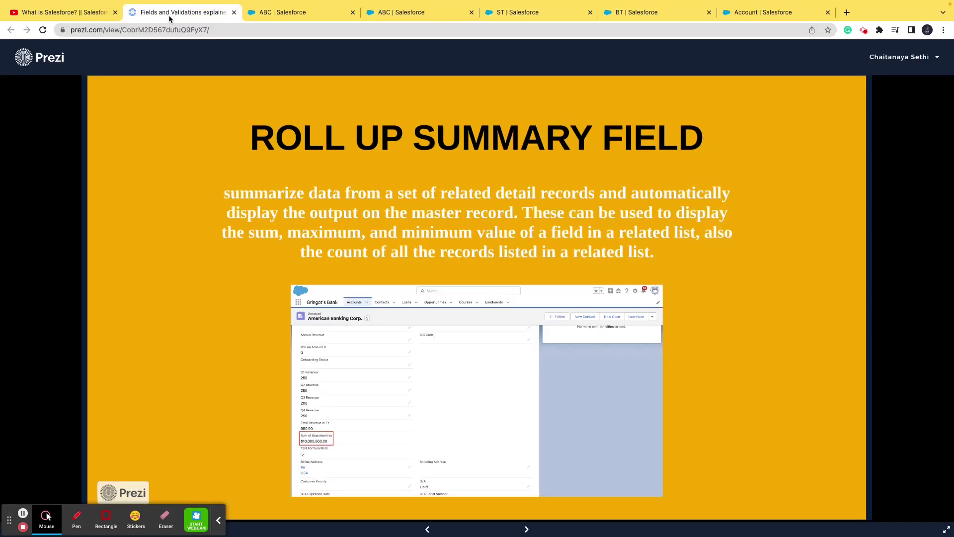